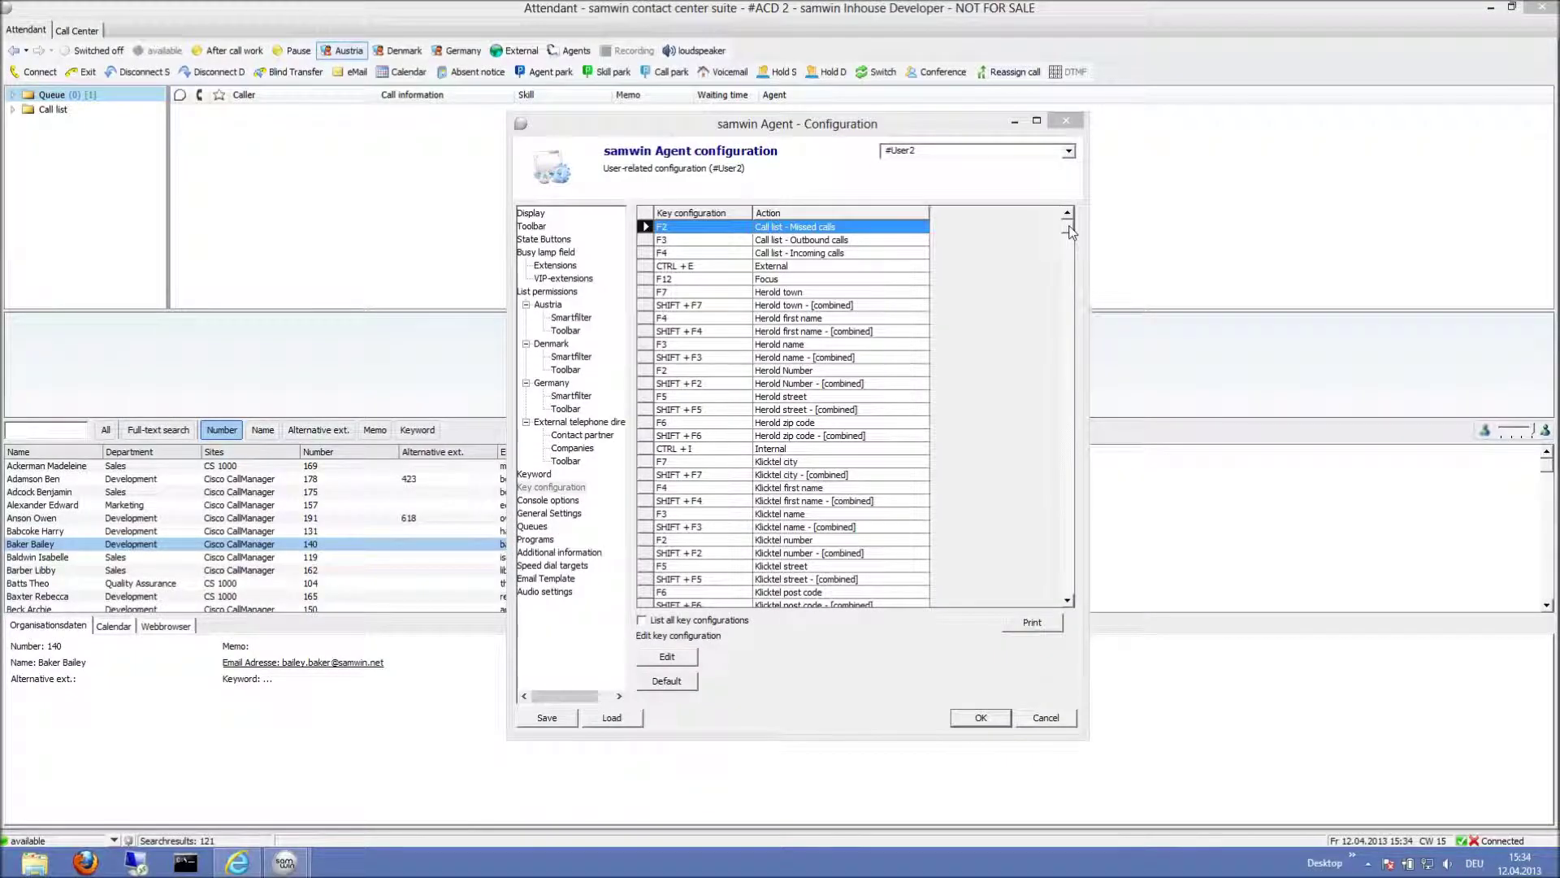
- Review #User2's key configuration, then its State Buttons and Toolbar settings
{"action": "left_click_drag", "start_coordinate": [1070, 233], "coordinate": [1066, 307]}
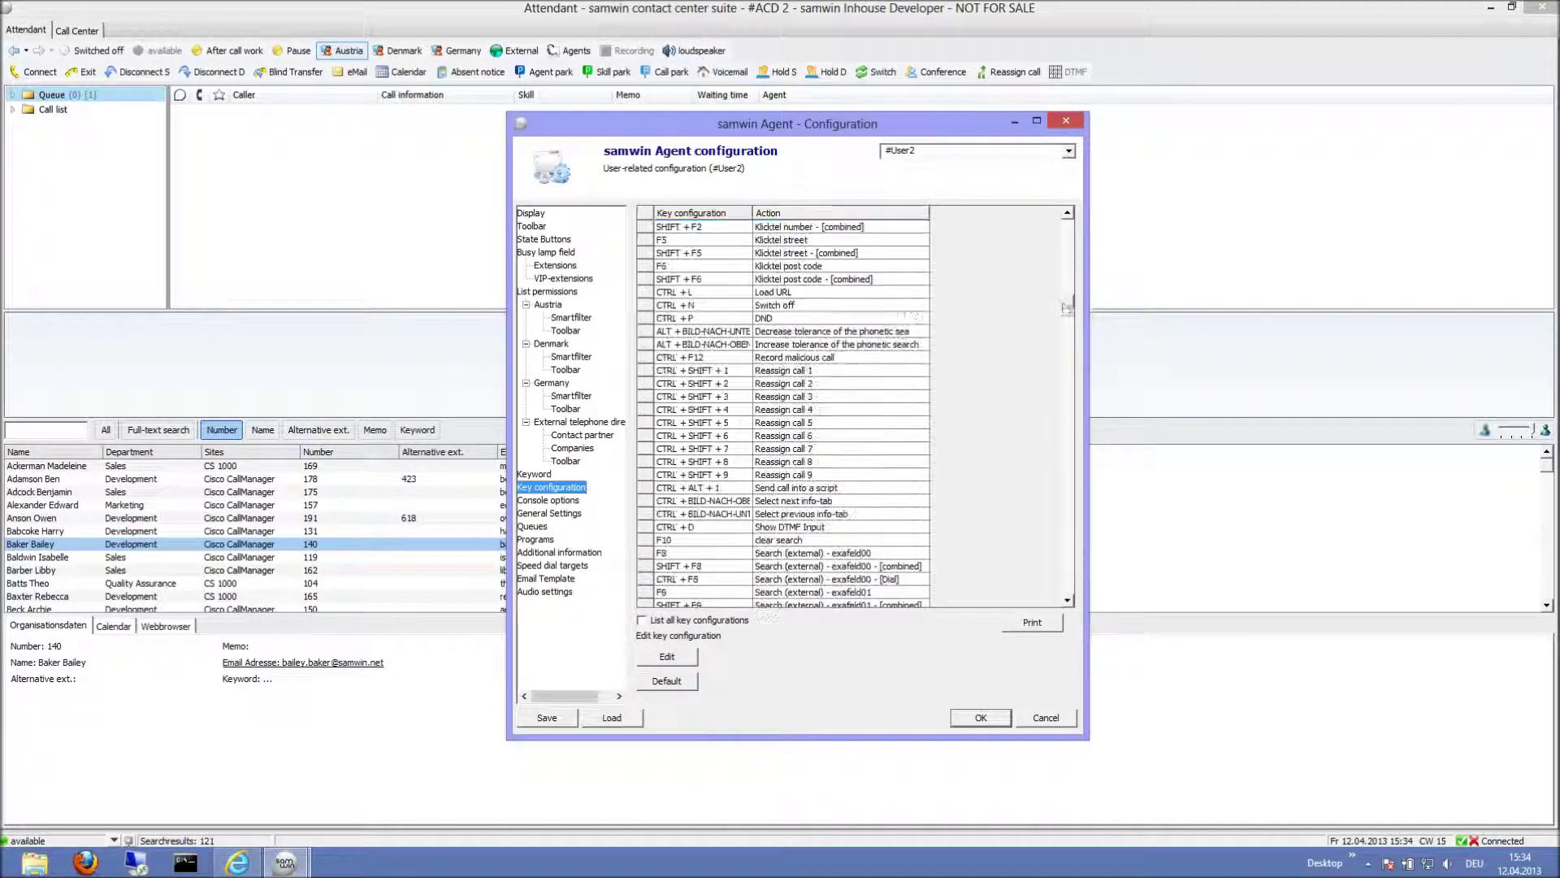
{"action": "left_click", "coordinate": [558, 241]}
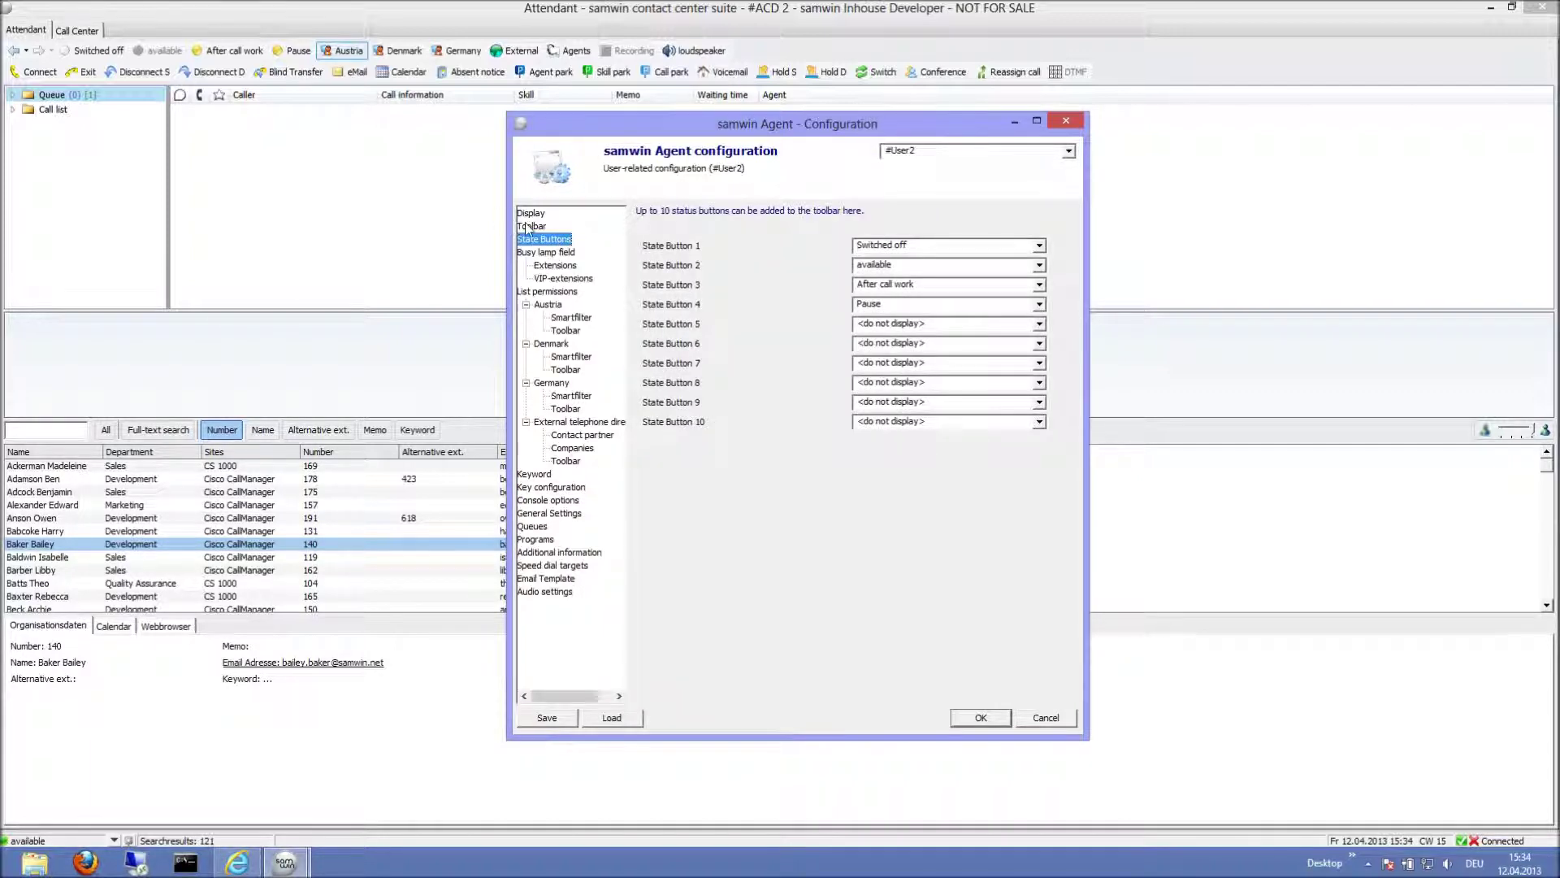
{"action": "left_click", "coordinate": [530, 226]}
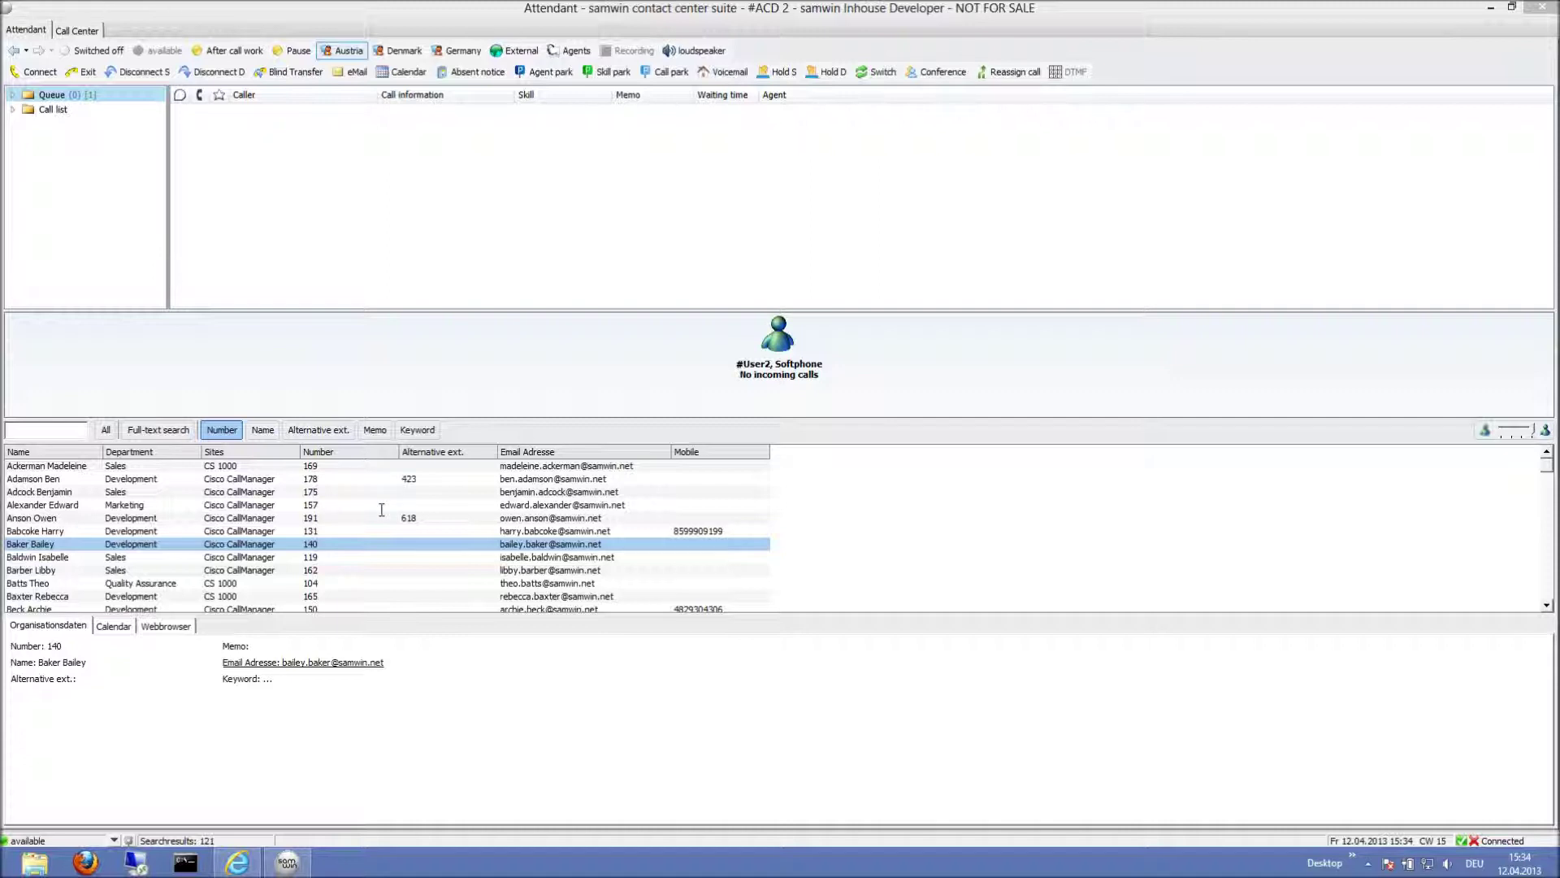
- In samwin Manager, open Copy Agent-Config of User for #User2
{"action": "left_click", "coordinate": [237, 867]}
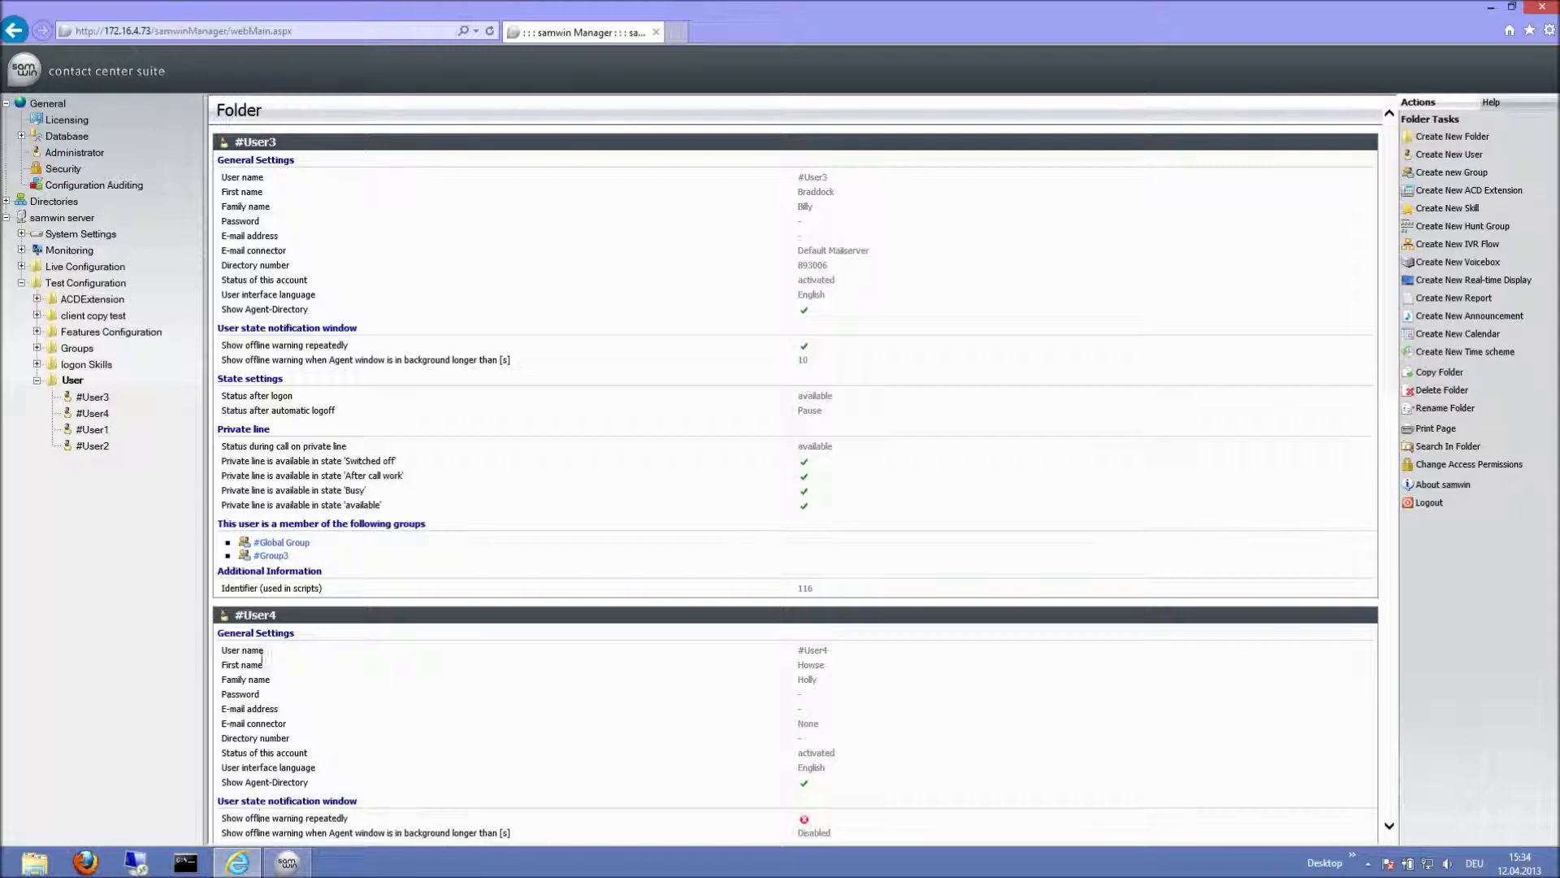
{"action": "left_click", "coordinate": [94, 445]}
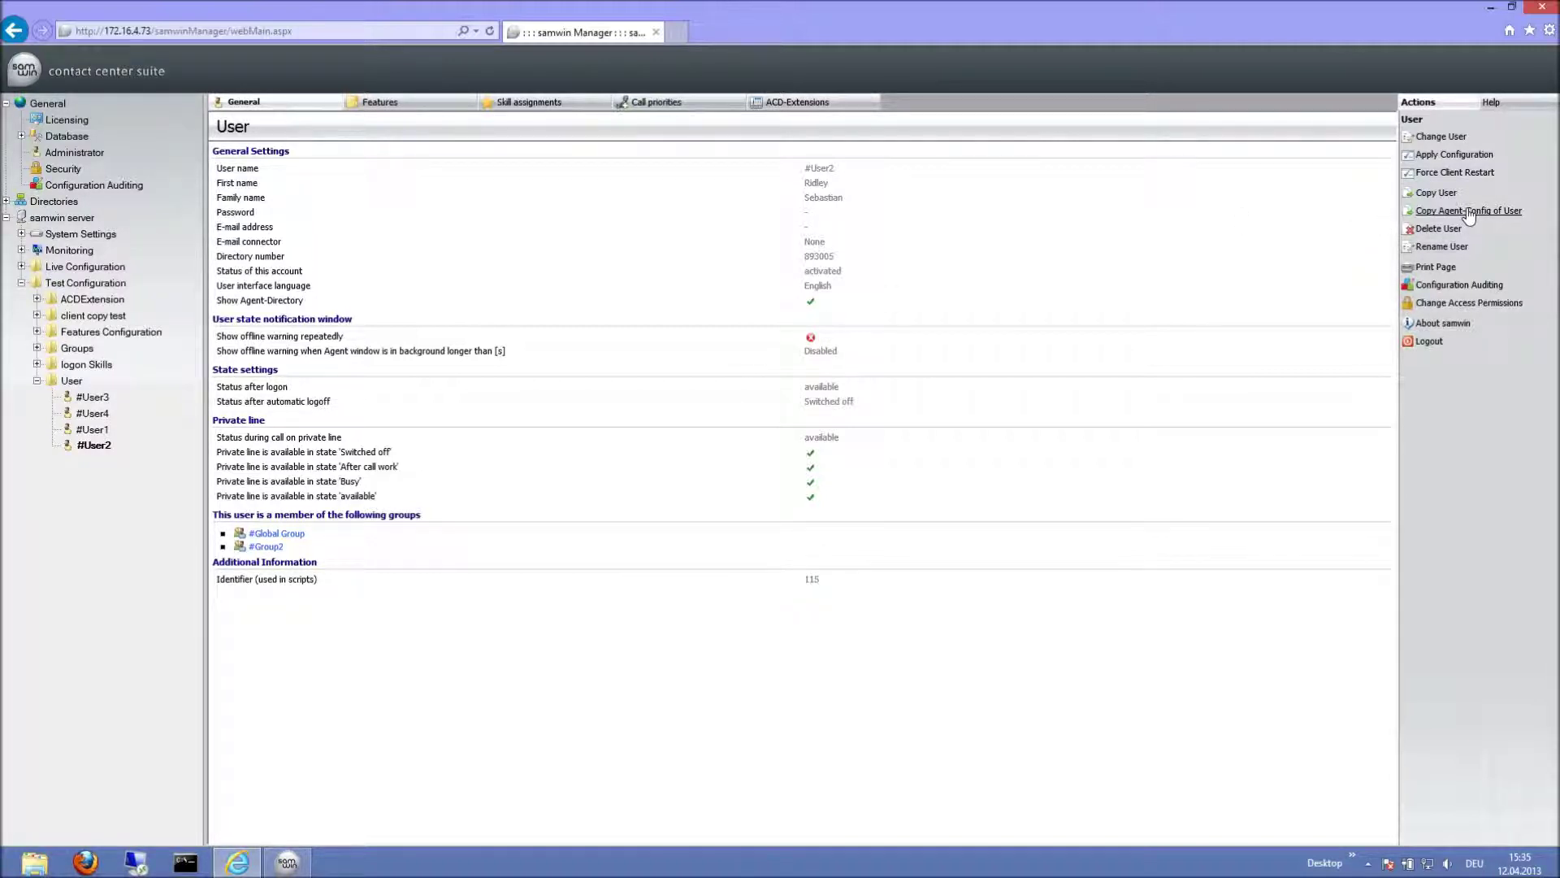
{"action": "left_click", "coordinate": [1469, 213]}
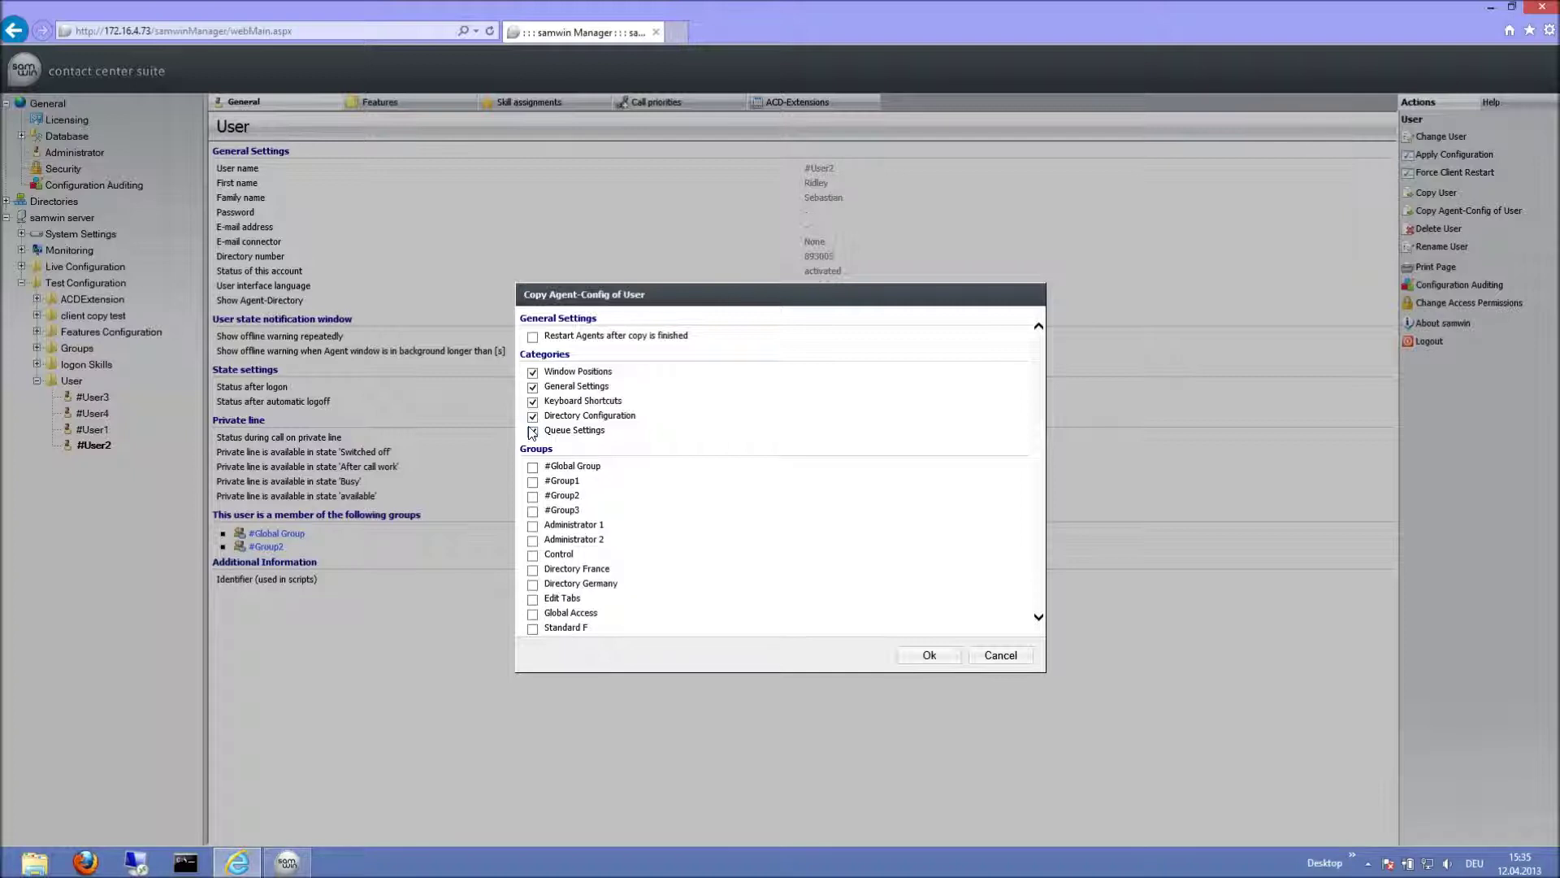
- Tick Queue Settings so all five categories are copied
{"action": "left_click", "coordinate": [533, 432]}
- Select #Group2, #User4 and two other users as targets, then confirm the agent-config copy
{"action": "scroll", "coordinate": [630, 395], "scroll_direction": "down", "scroll_amount": 4}
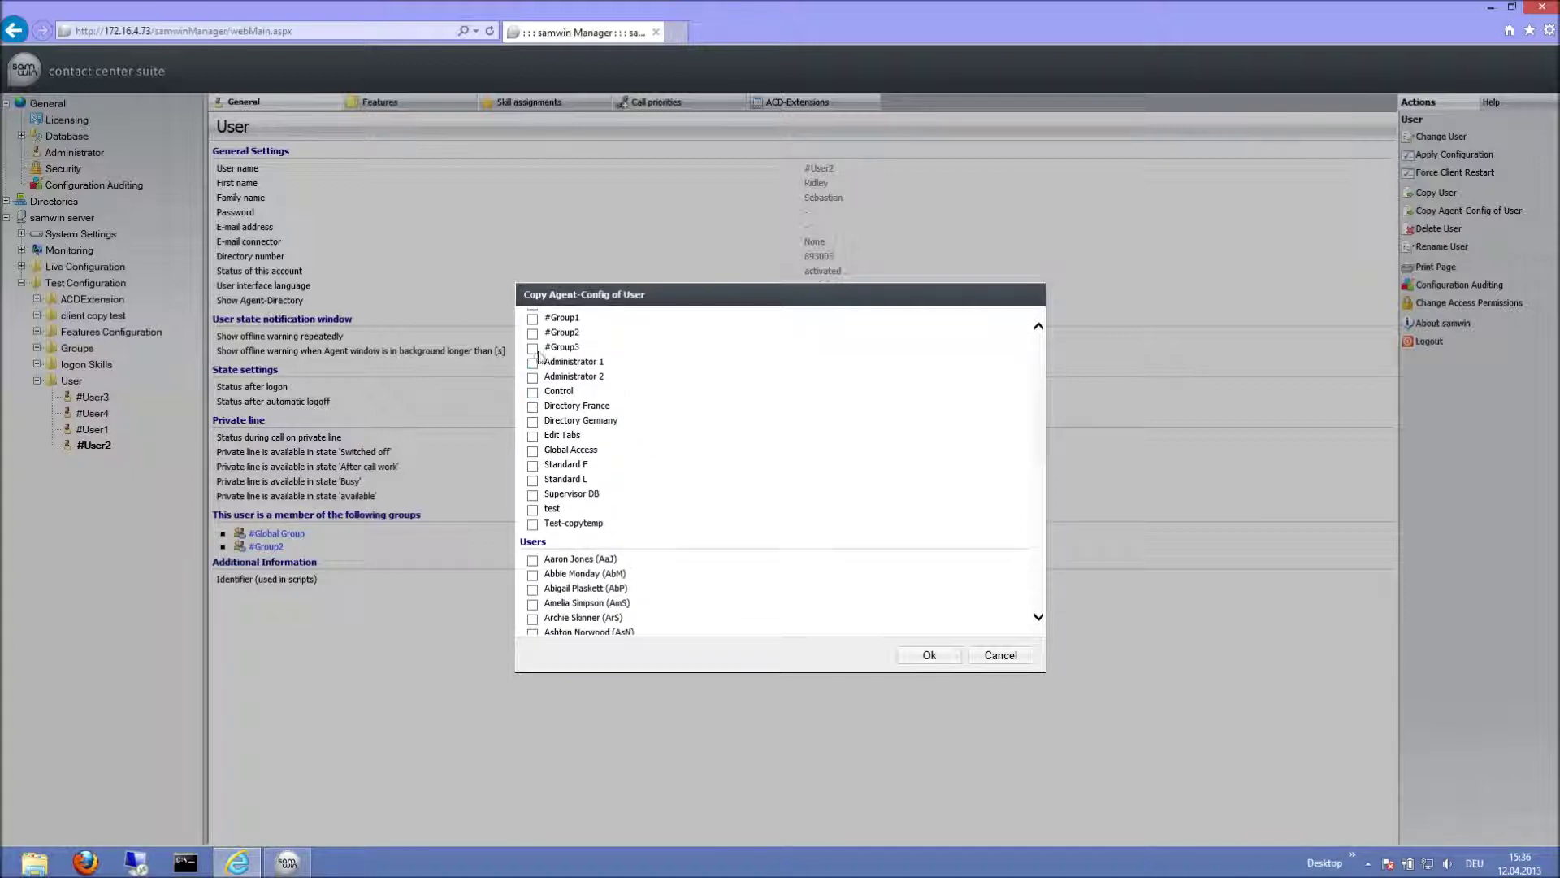
{"action": "left_click", "coordinate": [532, 333]}
{"action": "scroll", "coordinate": [557, 461], "scroll_direction": "down", "scroll_amount": 1}
{"action": "scroll", "coordinate": [557, 461], "scroll_direction": "down", "scroll_amount": 3}
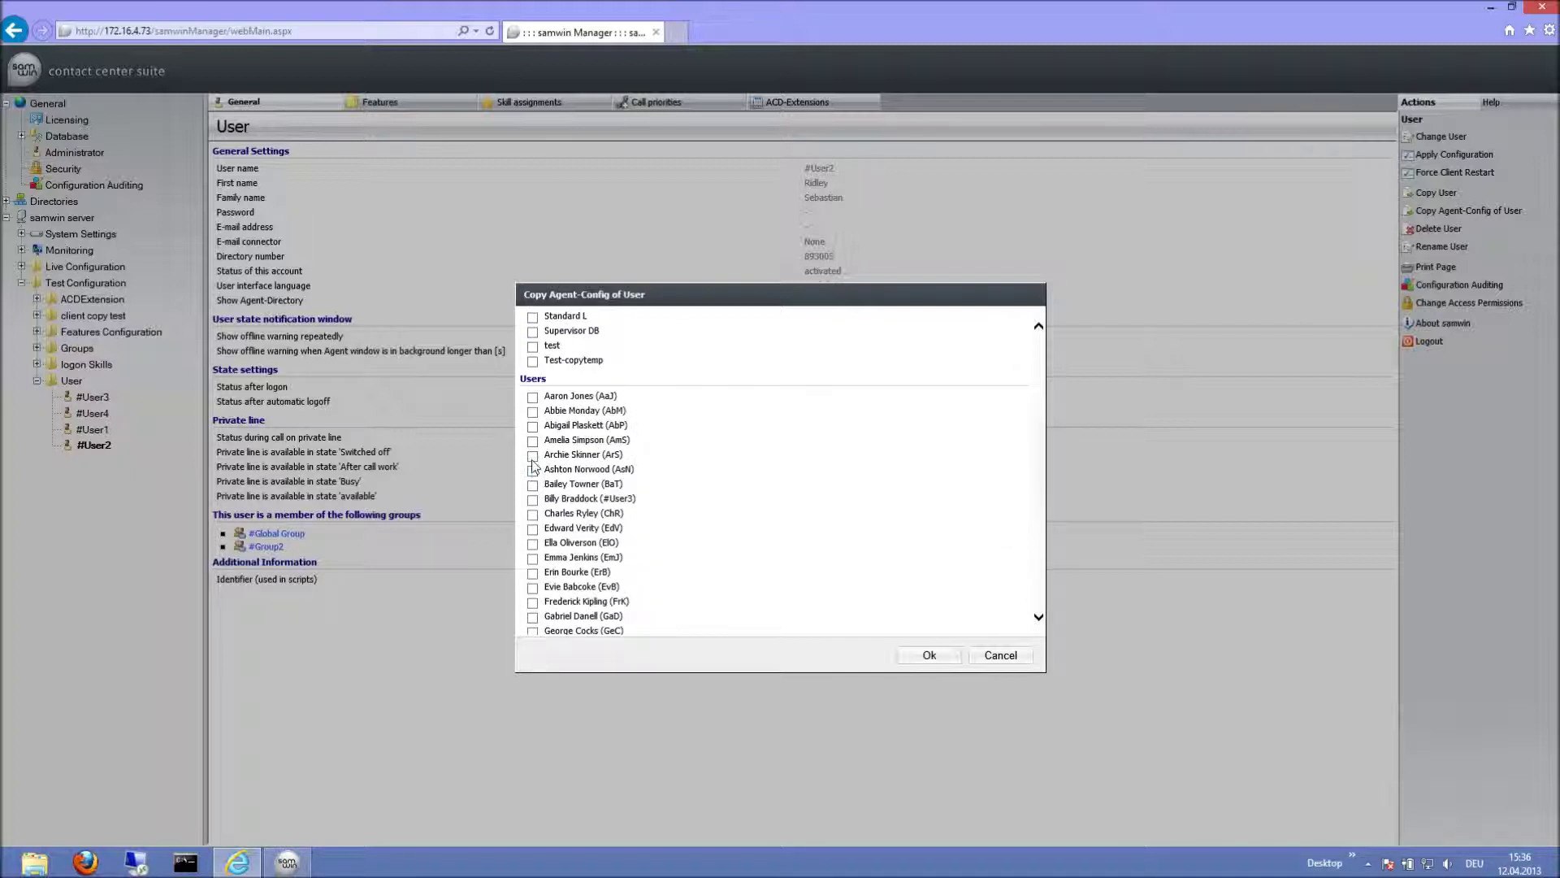
{"action": "left_click", "coordinate": [533, 456]}
{"action": "scroll", "coordinate": [535, 481], "scroll_direction": "down", "scroll_amount": 4}
{"action": "left_click", "coordinate": [532, 471]}
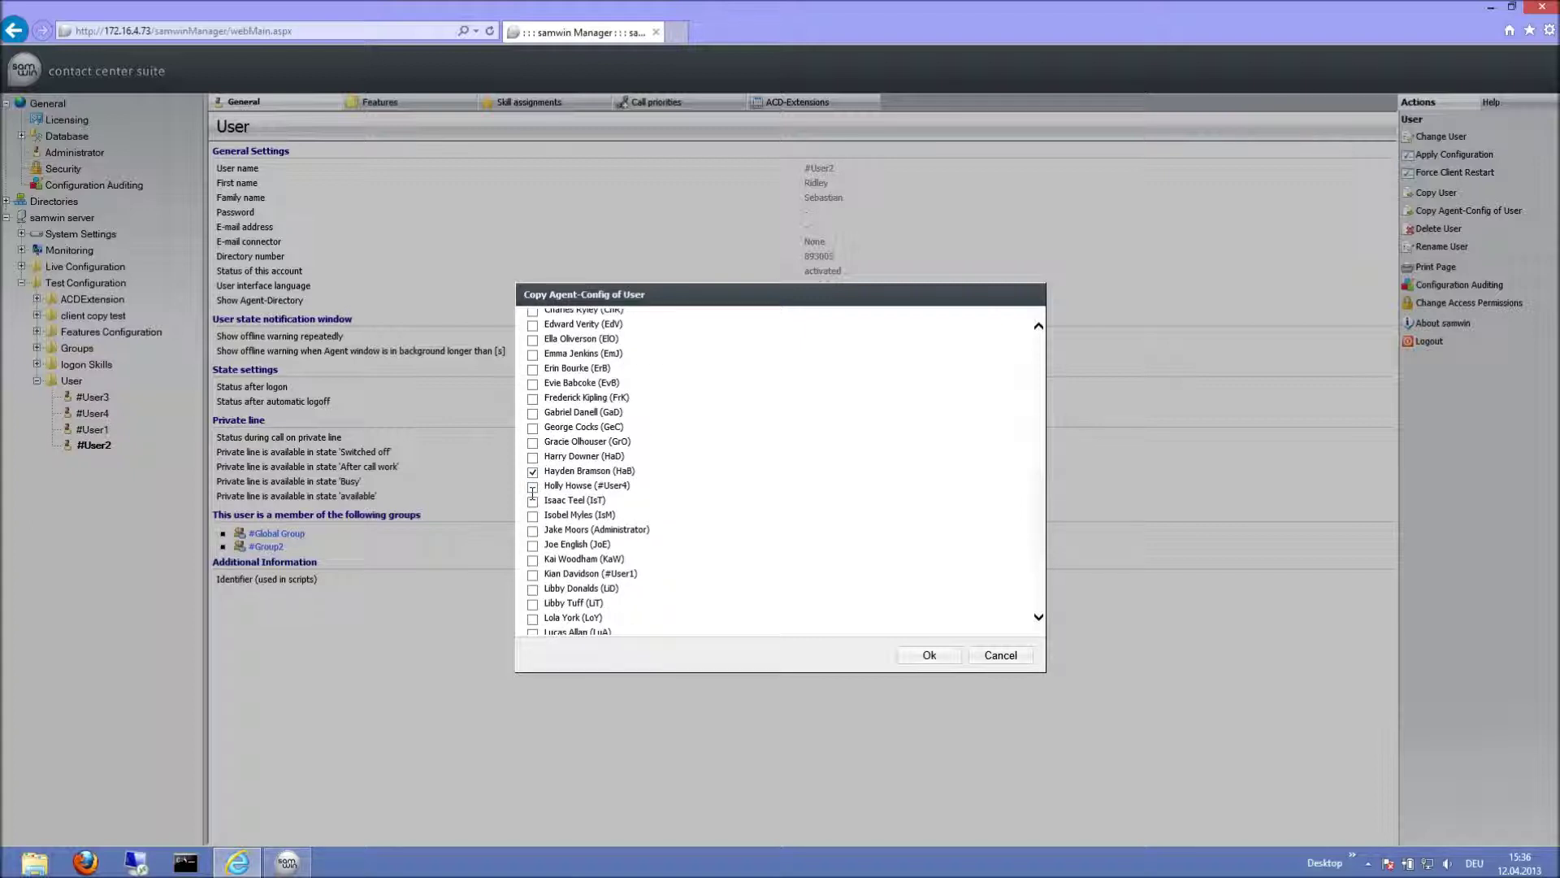
{"action": "left_click", "coordinate": [533, 486]}
{"action": "scroll", "coordinate": [611, 481], "scroll_direction": "up", "scroll_amount": 10}
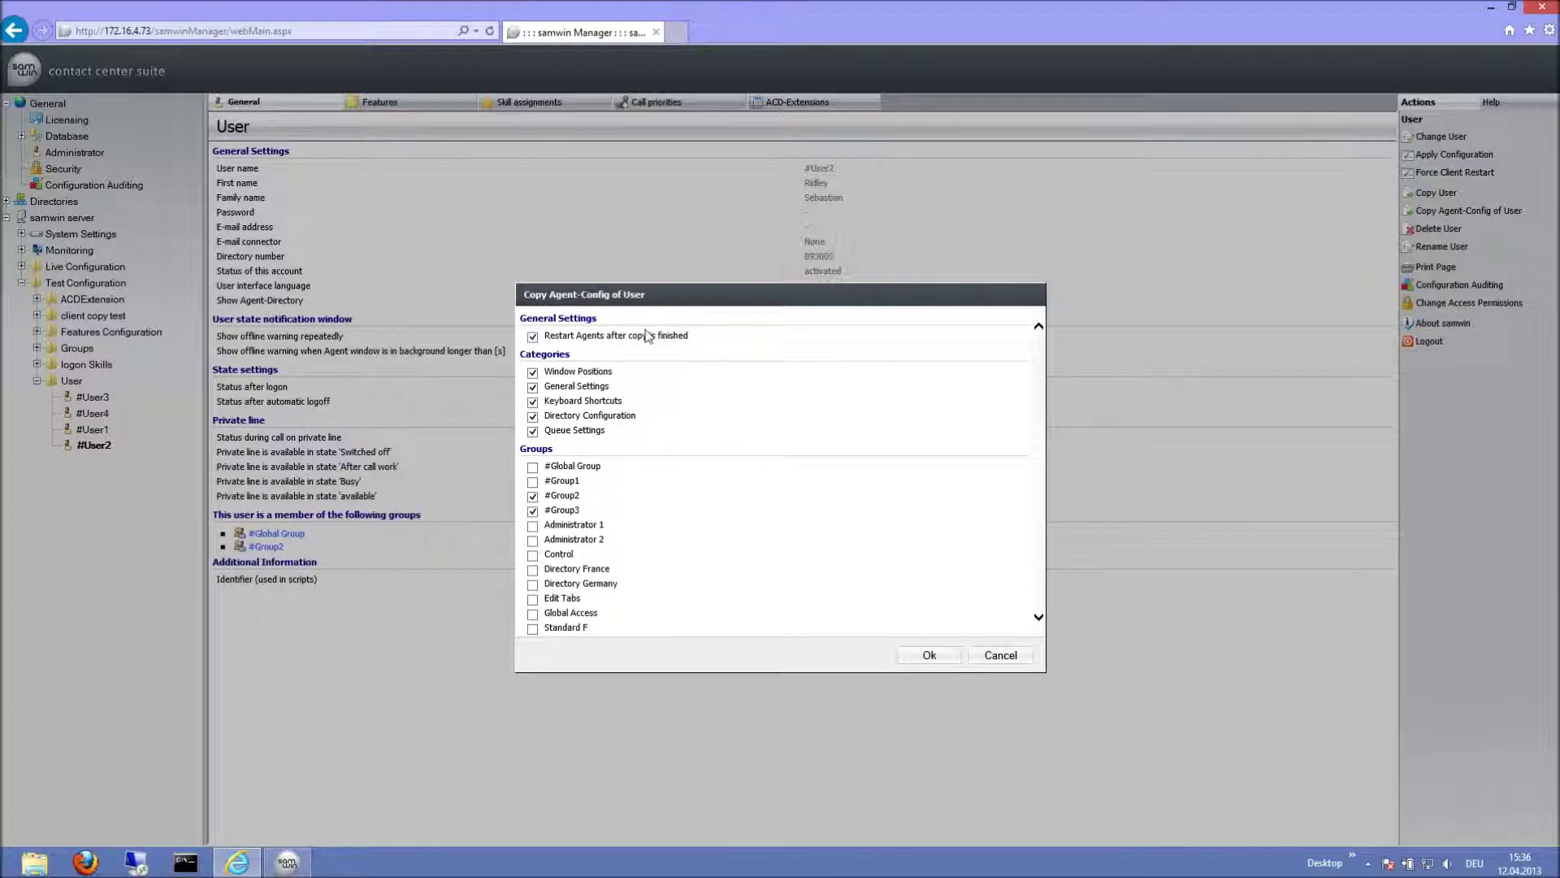
{"action": "left_click", "coordinate": [951, 658]}
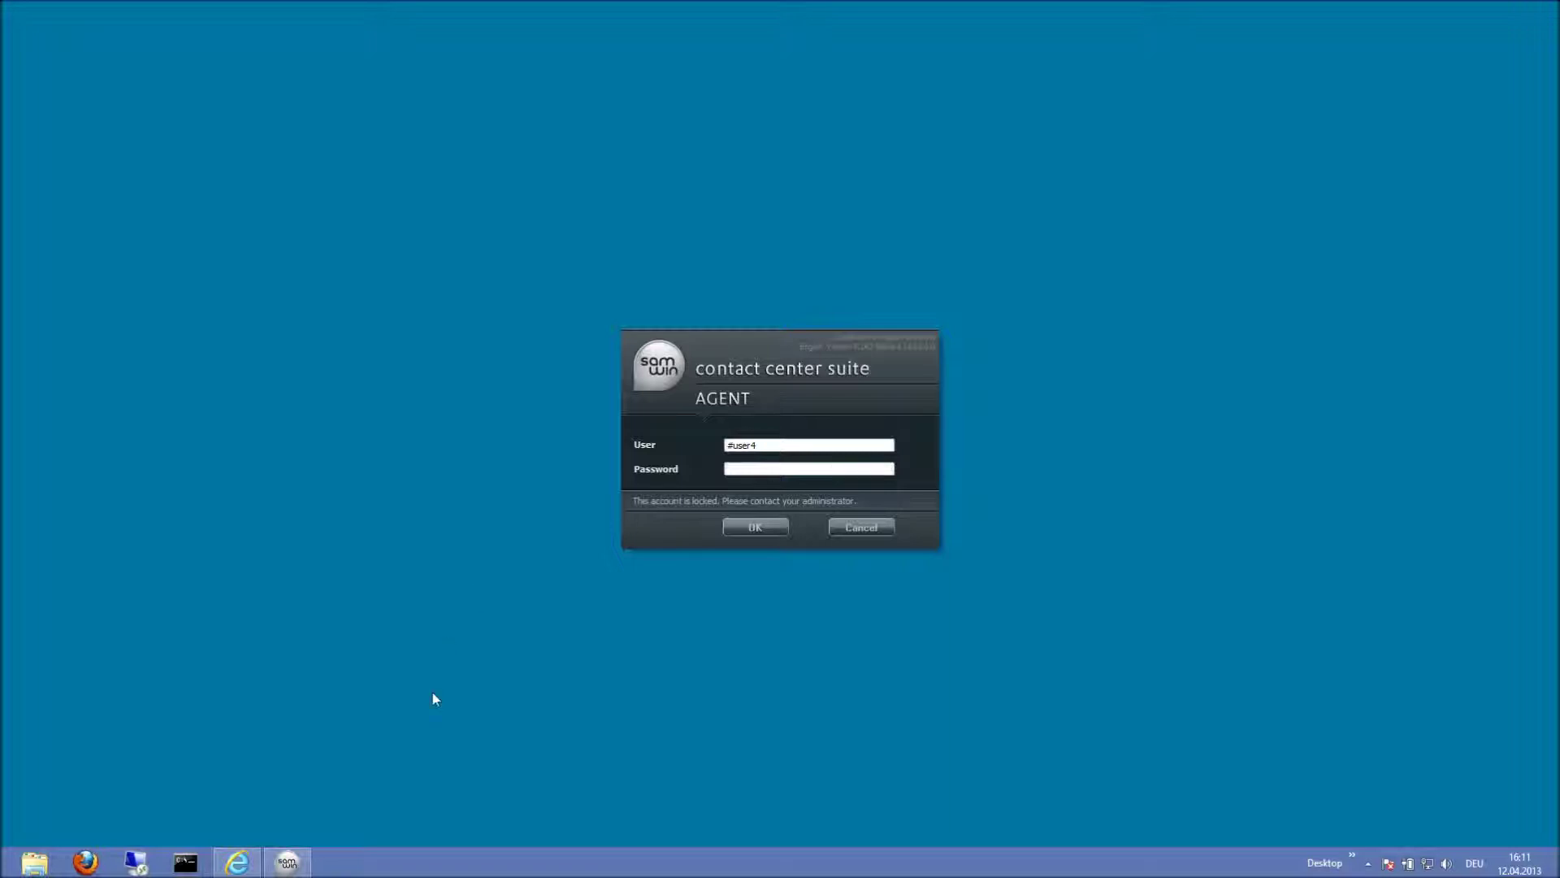
- Unlock #User4's account and confirm so its status reads activated
{"action": "left_click", "coordinate": [248, 870]}
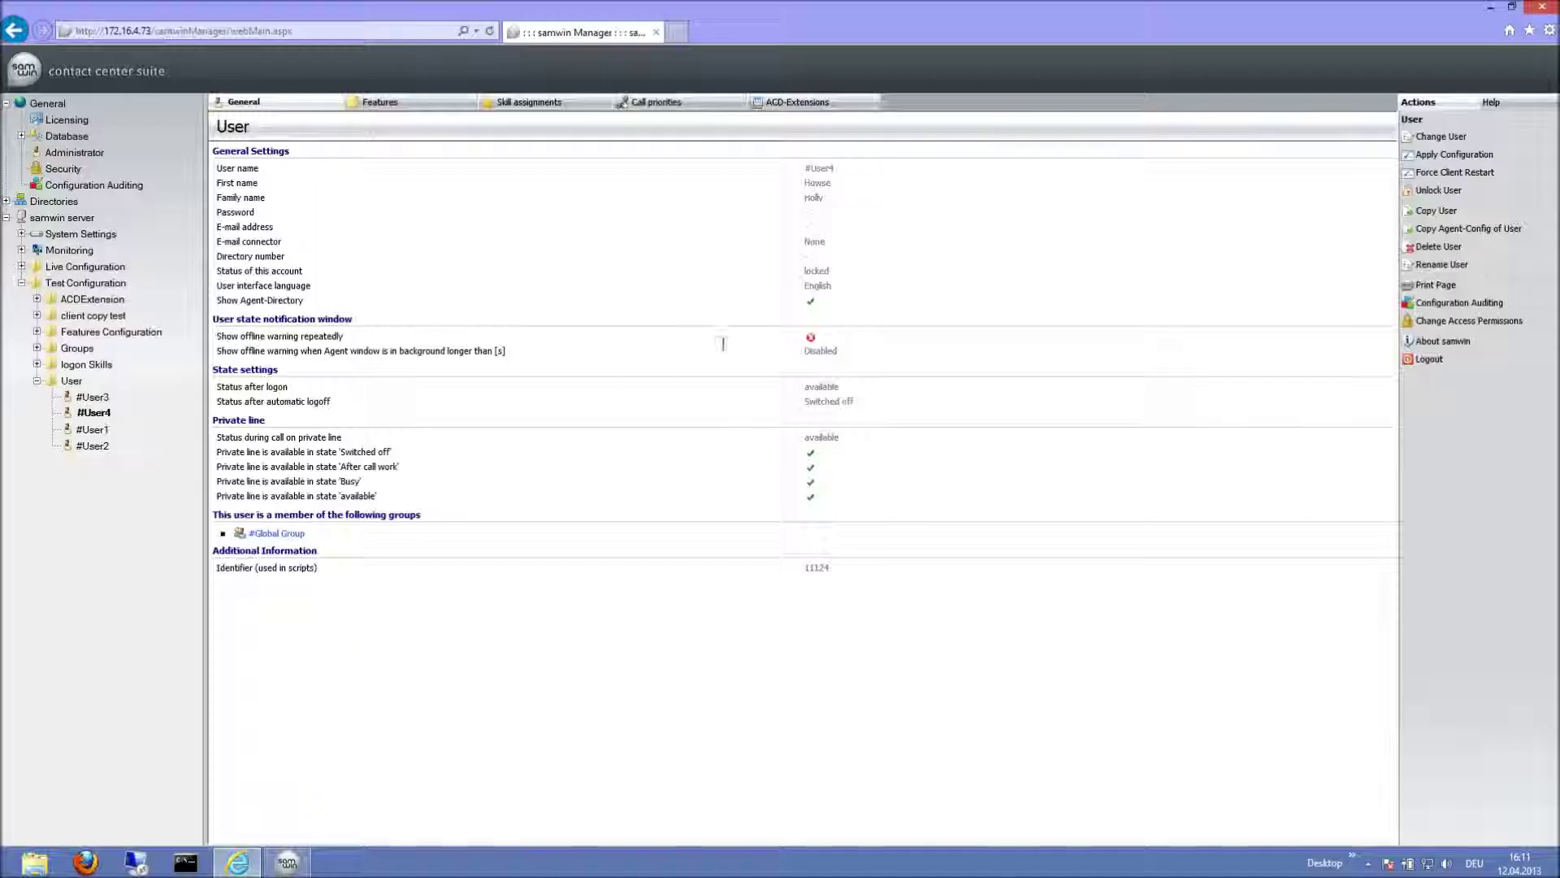
{"action": "left_click", "coordinate": [1439, 190]}
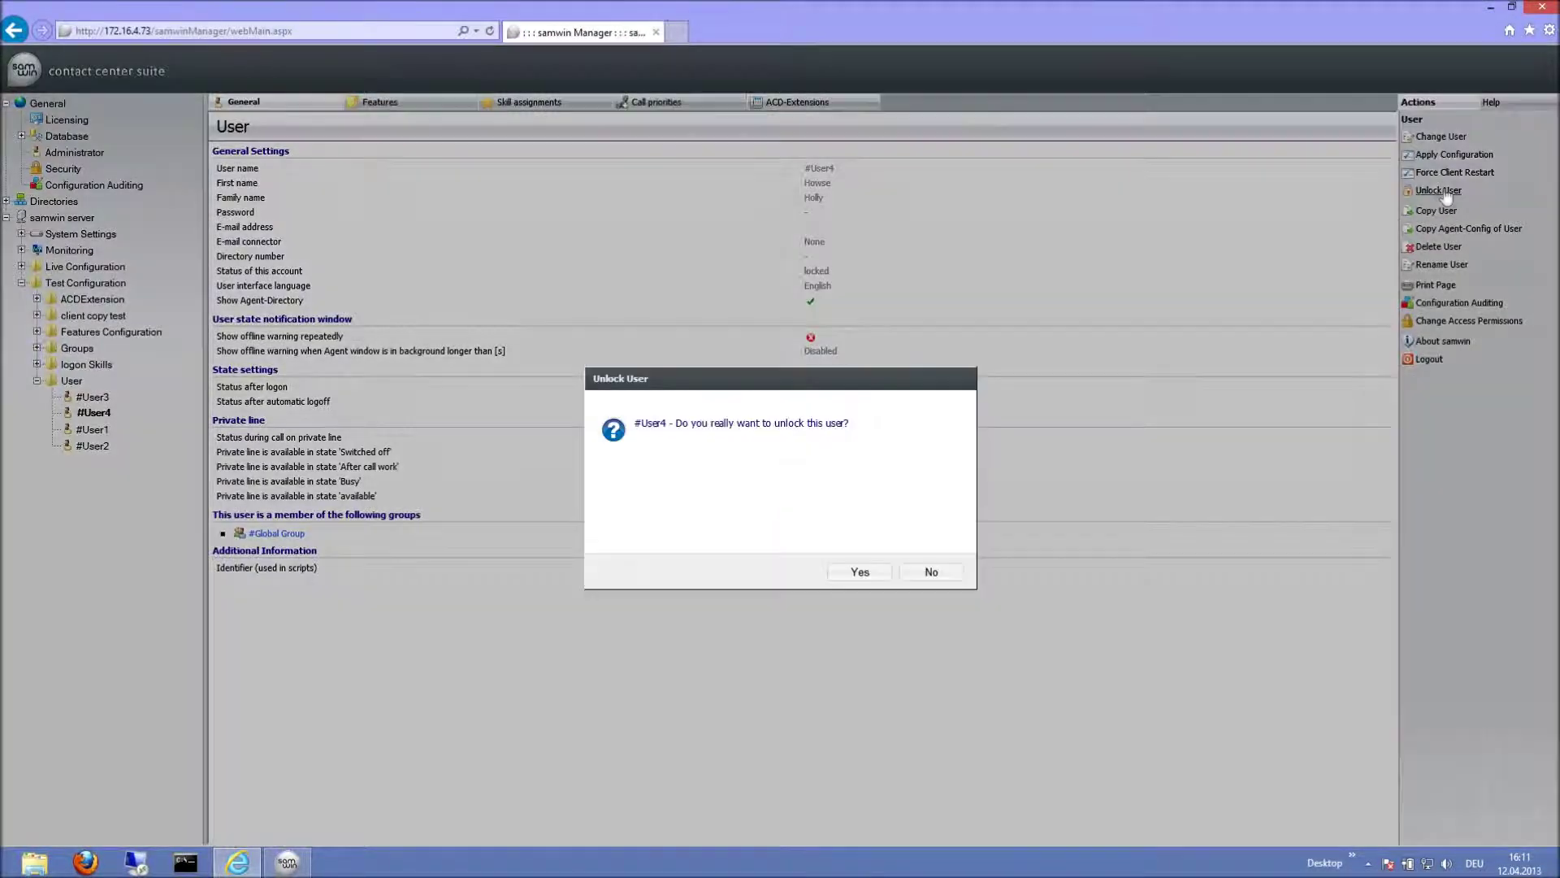
{"action": "left_click", "coordinate": [860, 572]}
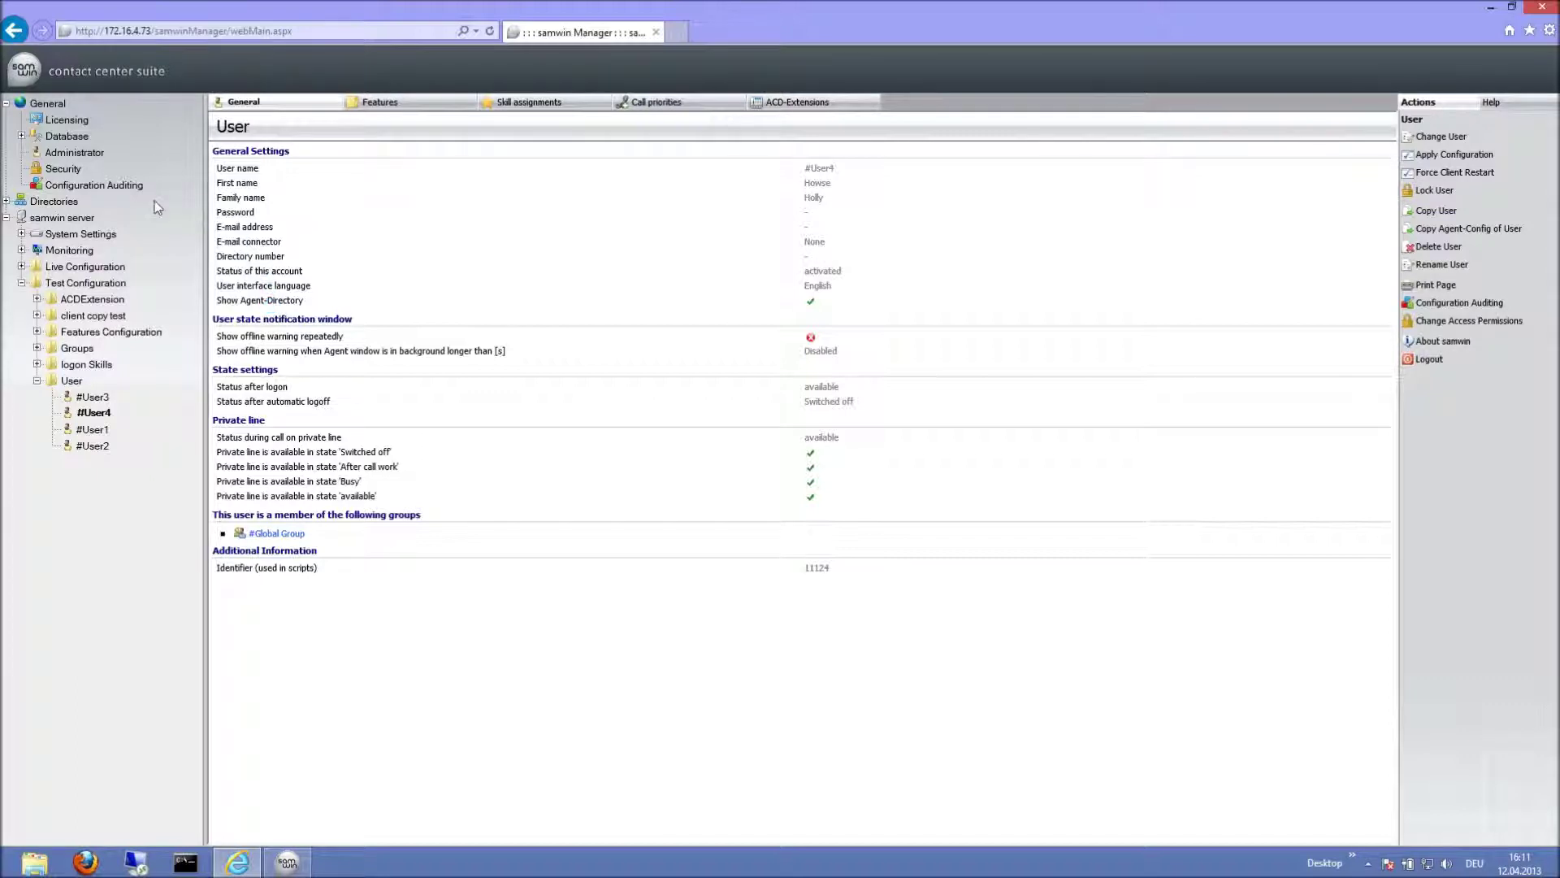
{"action": "left_click", "coordinate": [67, 166]}
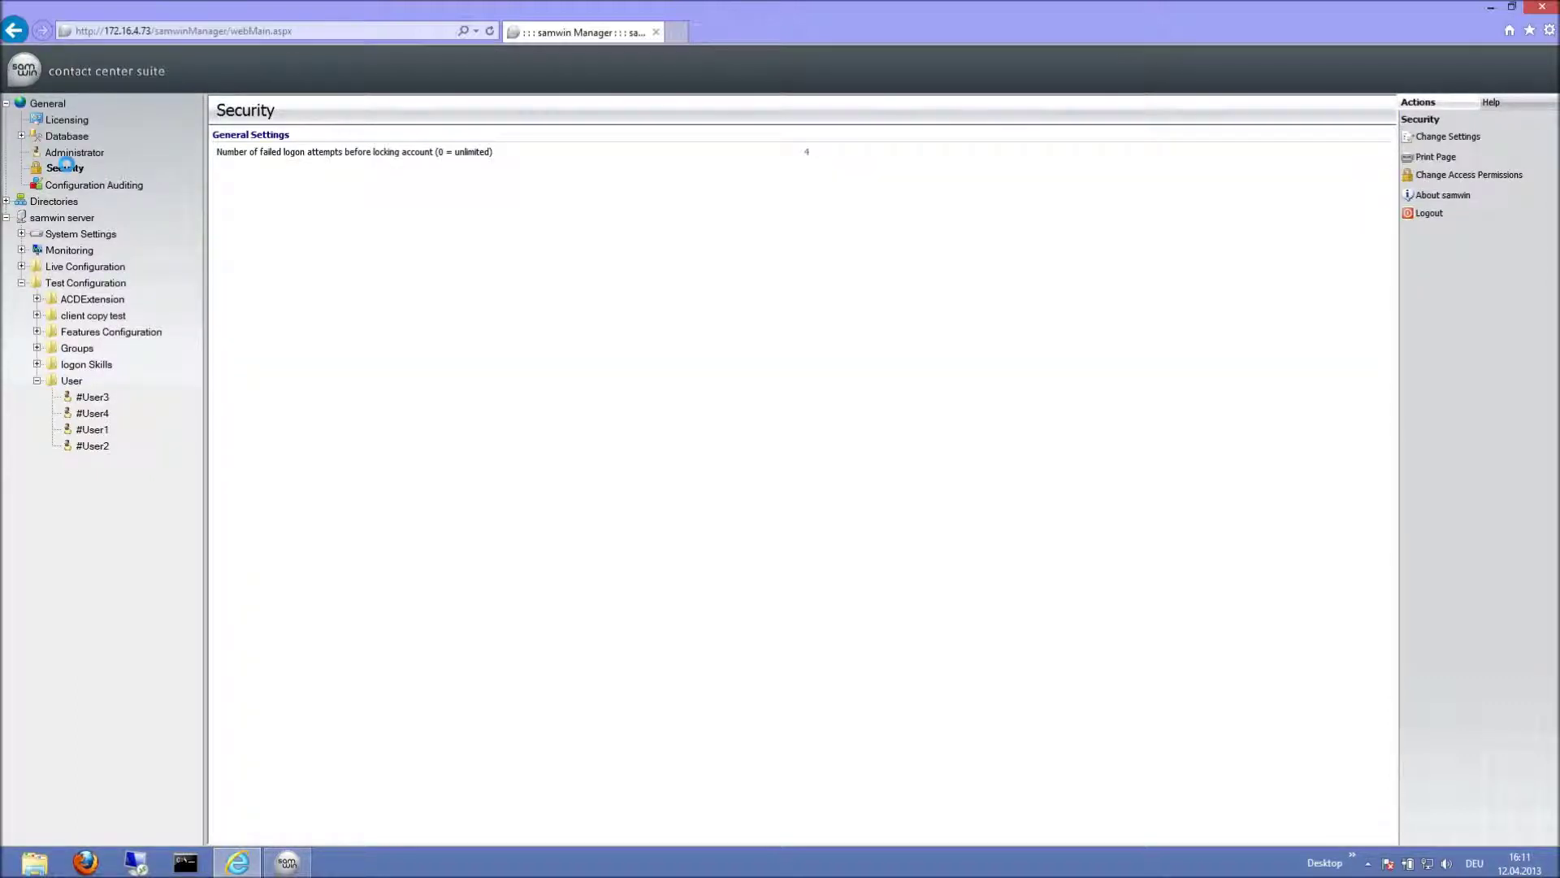
- Change the failed logon attempt limit from 4 to 0 (unlimited) and save
{"action": "left_click", "coordinate": [1470, 140]}
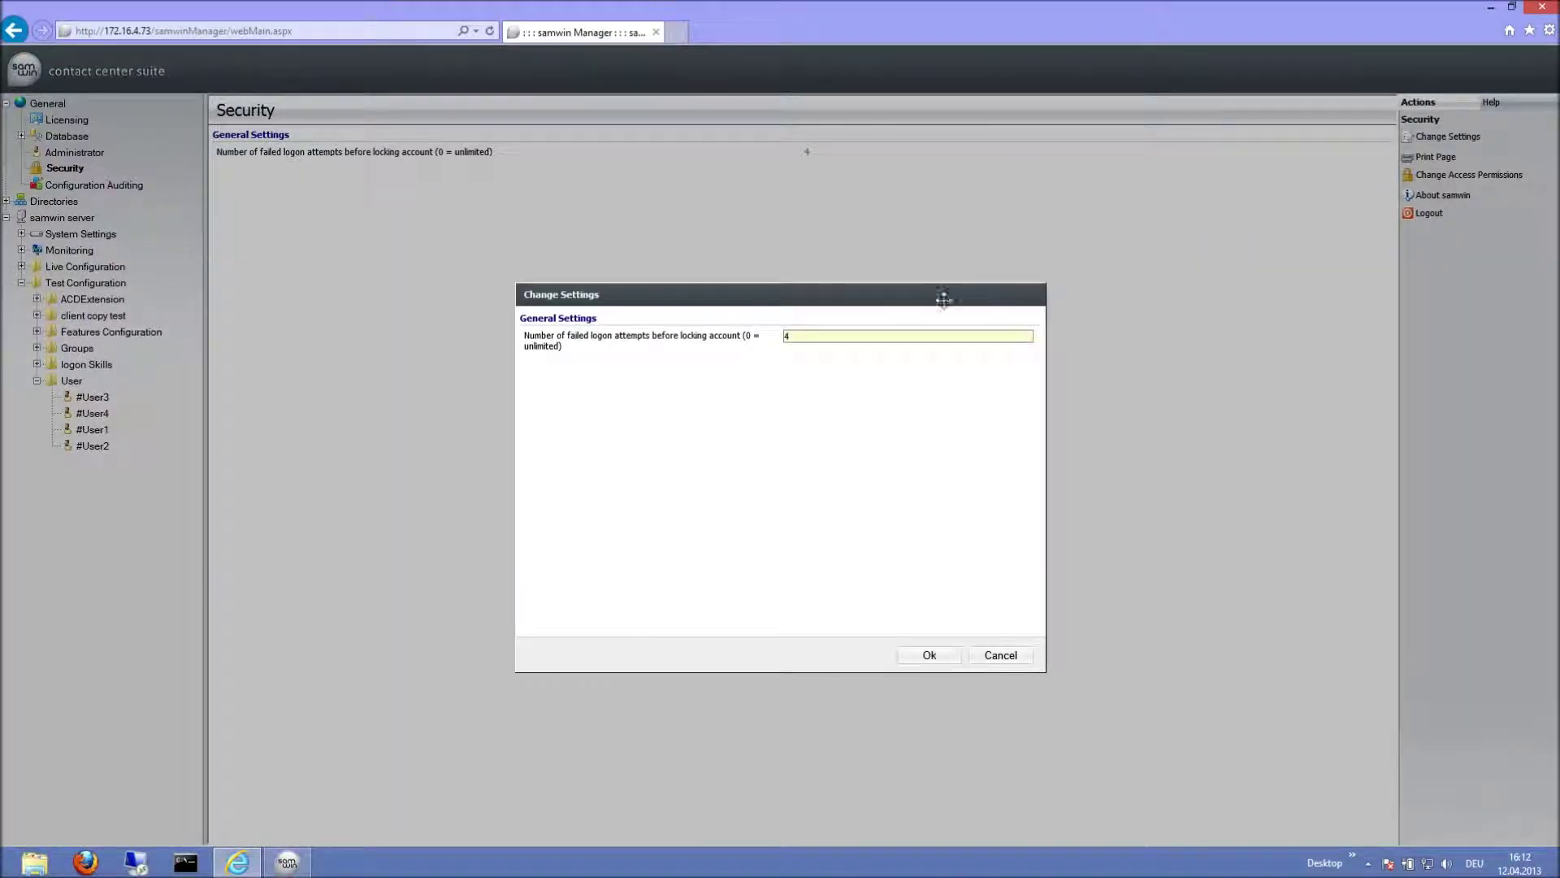
{"action": "double_click", "coordinate": [862, 337]}
{"action": "key", "text": "BackSpace"}
{"action": "type", "text": "0"}
{"action": "left_click", "coordinate": [927, 655]}
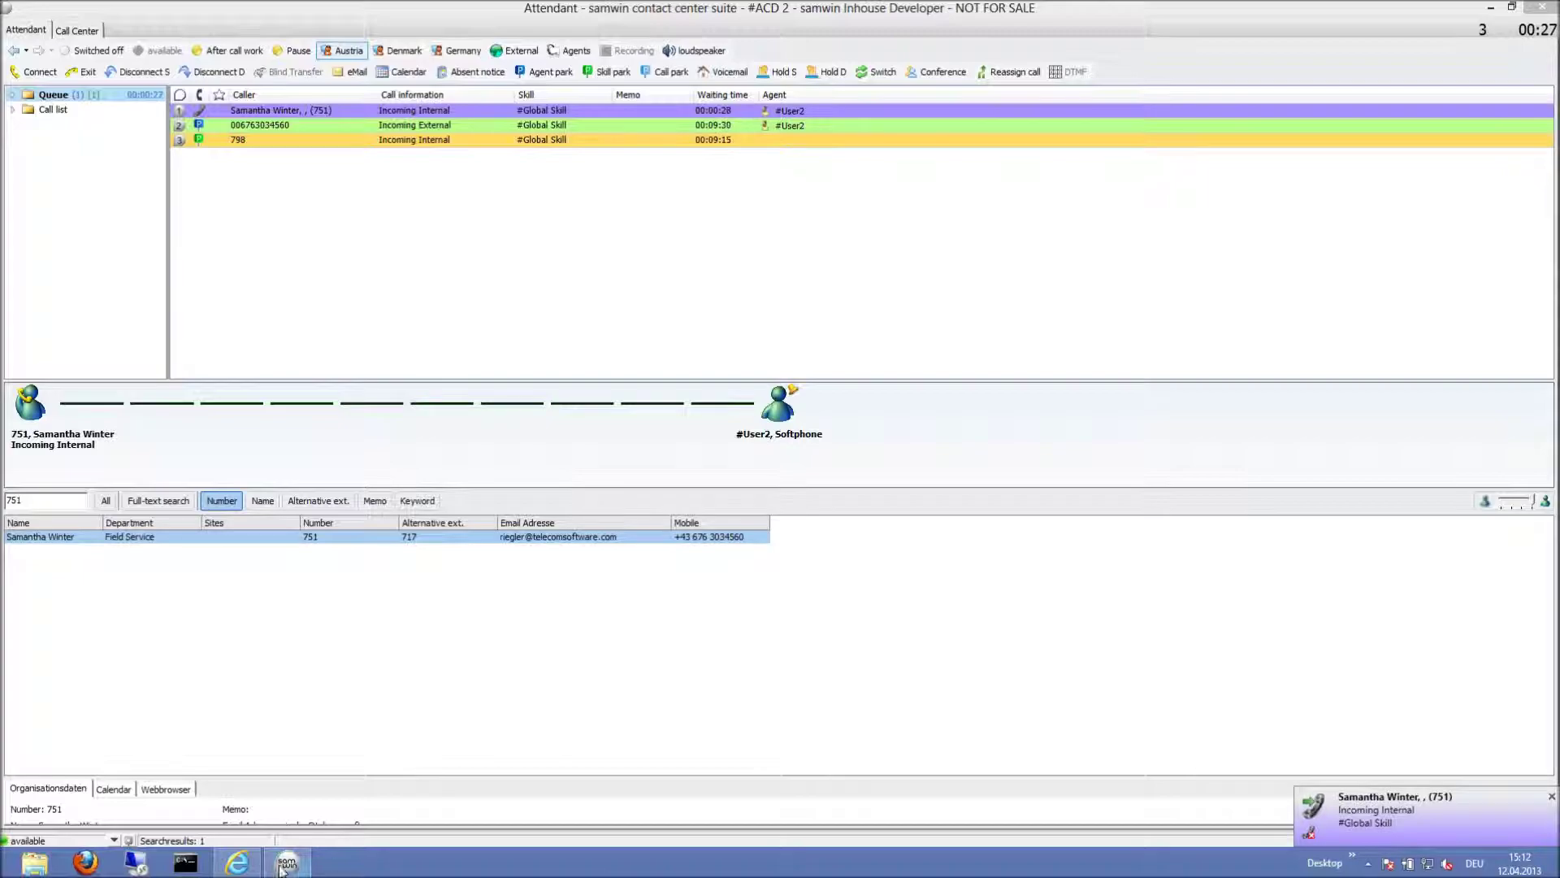
- Bring the samwin Manager window back to the front
{"action": "left_click", "coordinate": [248, 871]}
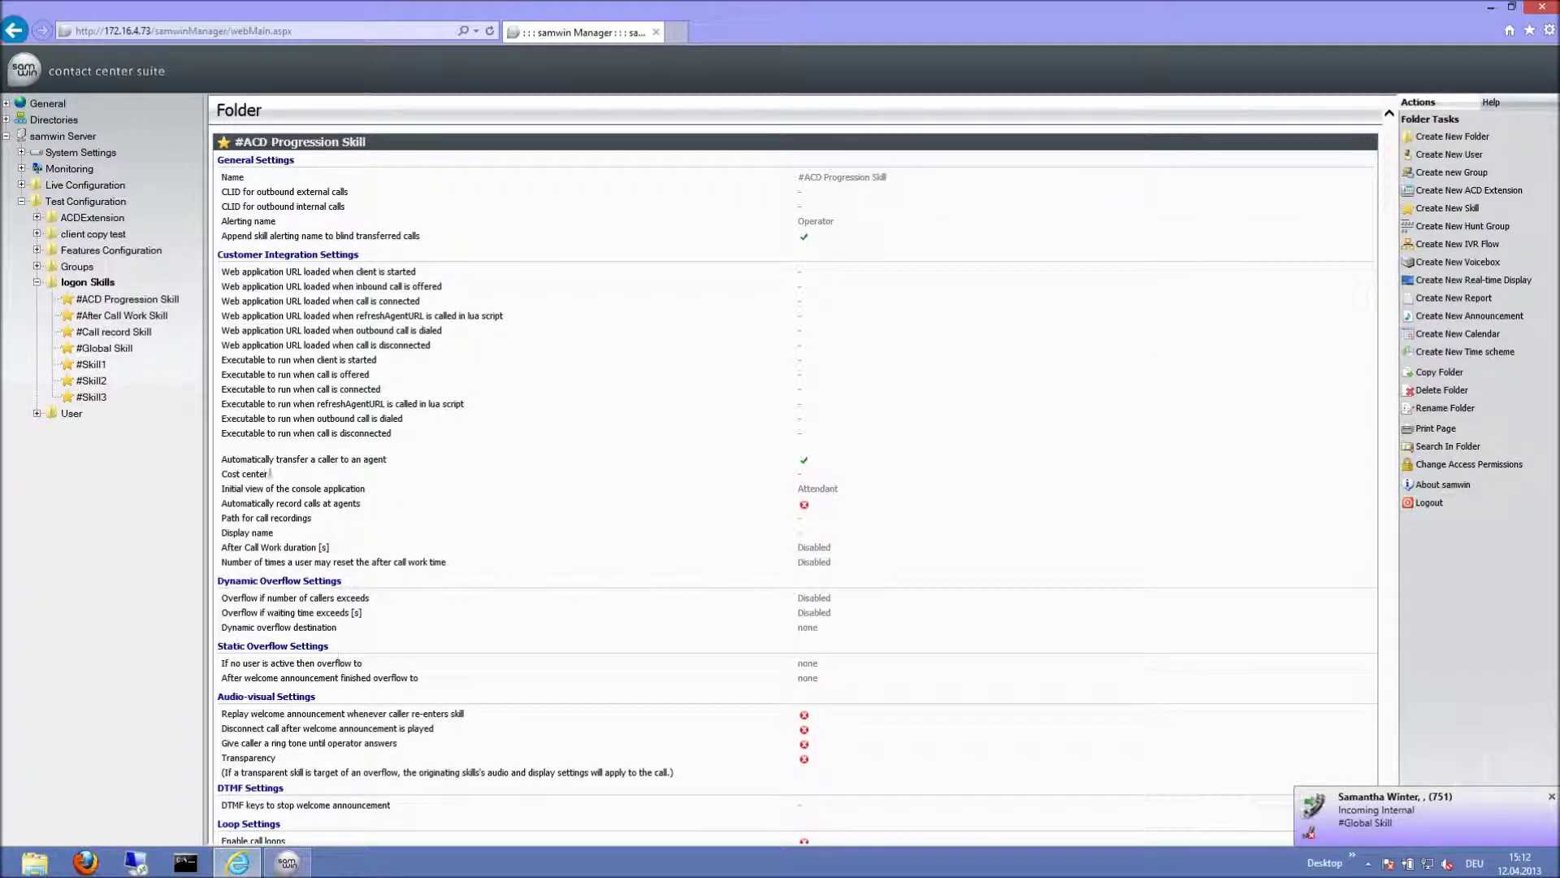
- Edit #Skill2's colour with a cyan pick and value f0f0f0f0, then cancel the changes
{"action": "left_click", "coordinate": [92, 380]}
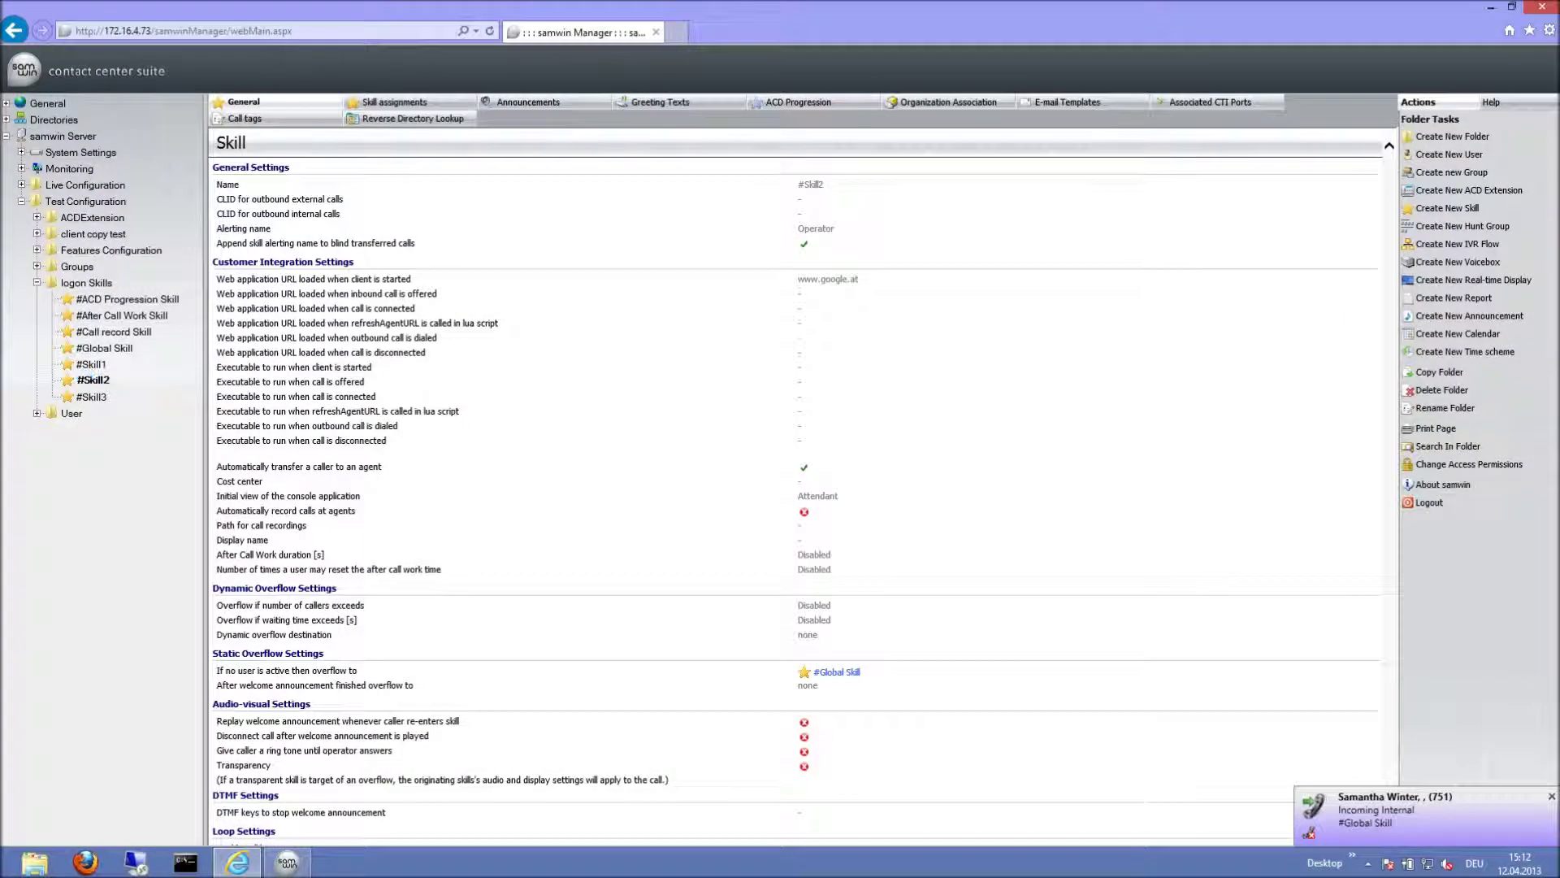
{"action": "left_click", "coordinate": [1440, 137]}
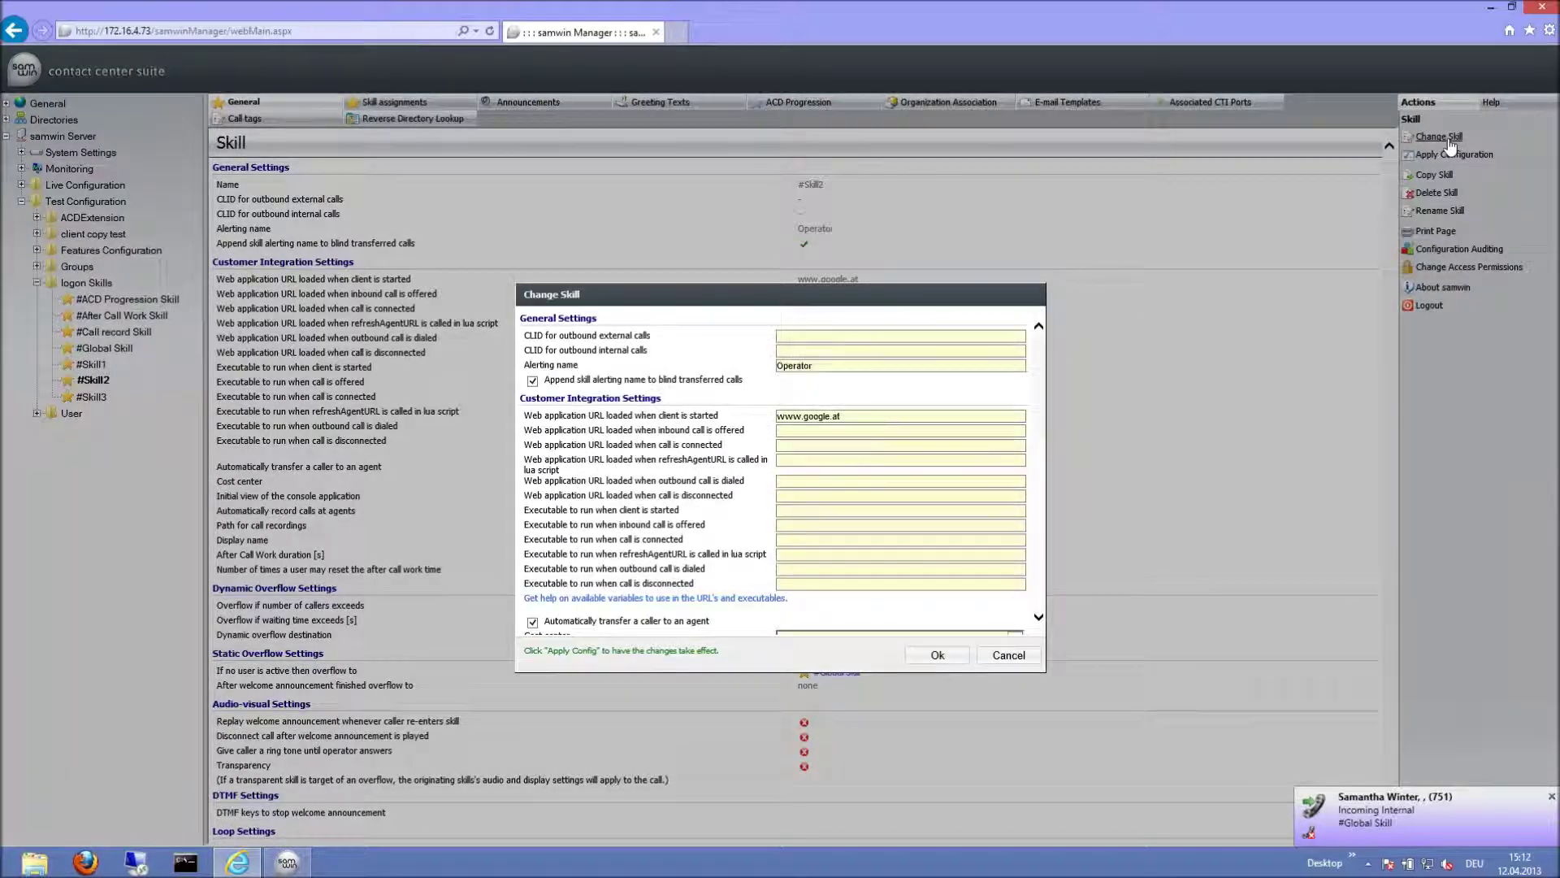
{"action": "scroll", "coordinate": [845, 383], "scroll_direction": "down", "scroll_amount": 10}
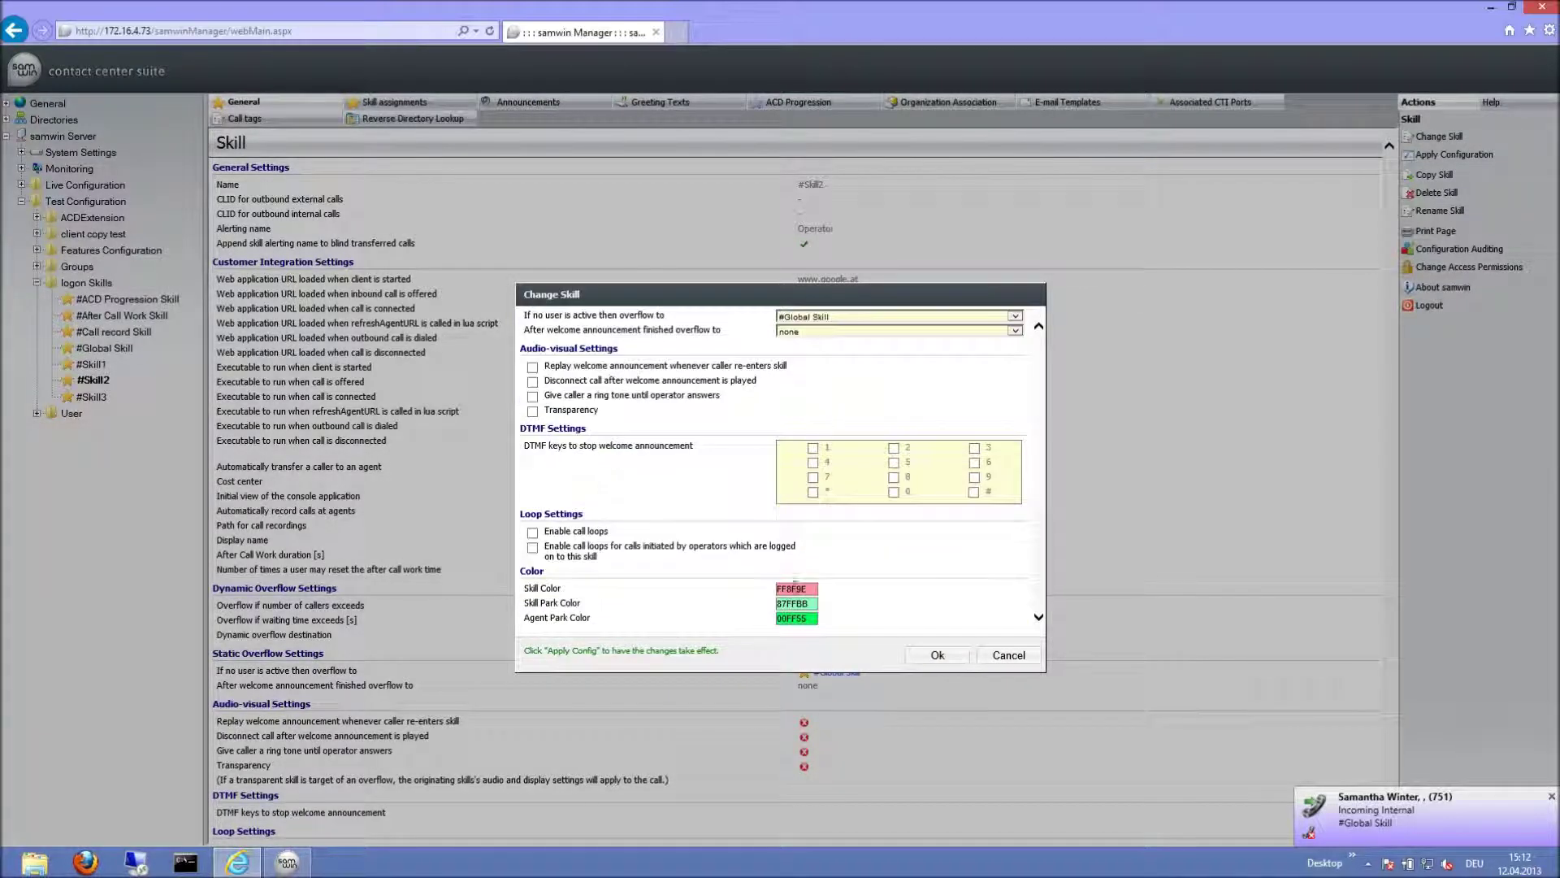
{"action": "left_click", "coordinate": [811, 589]}
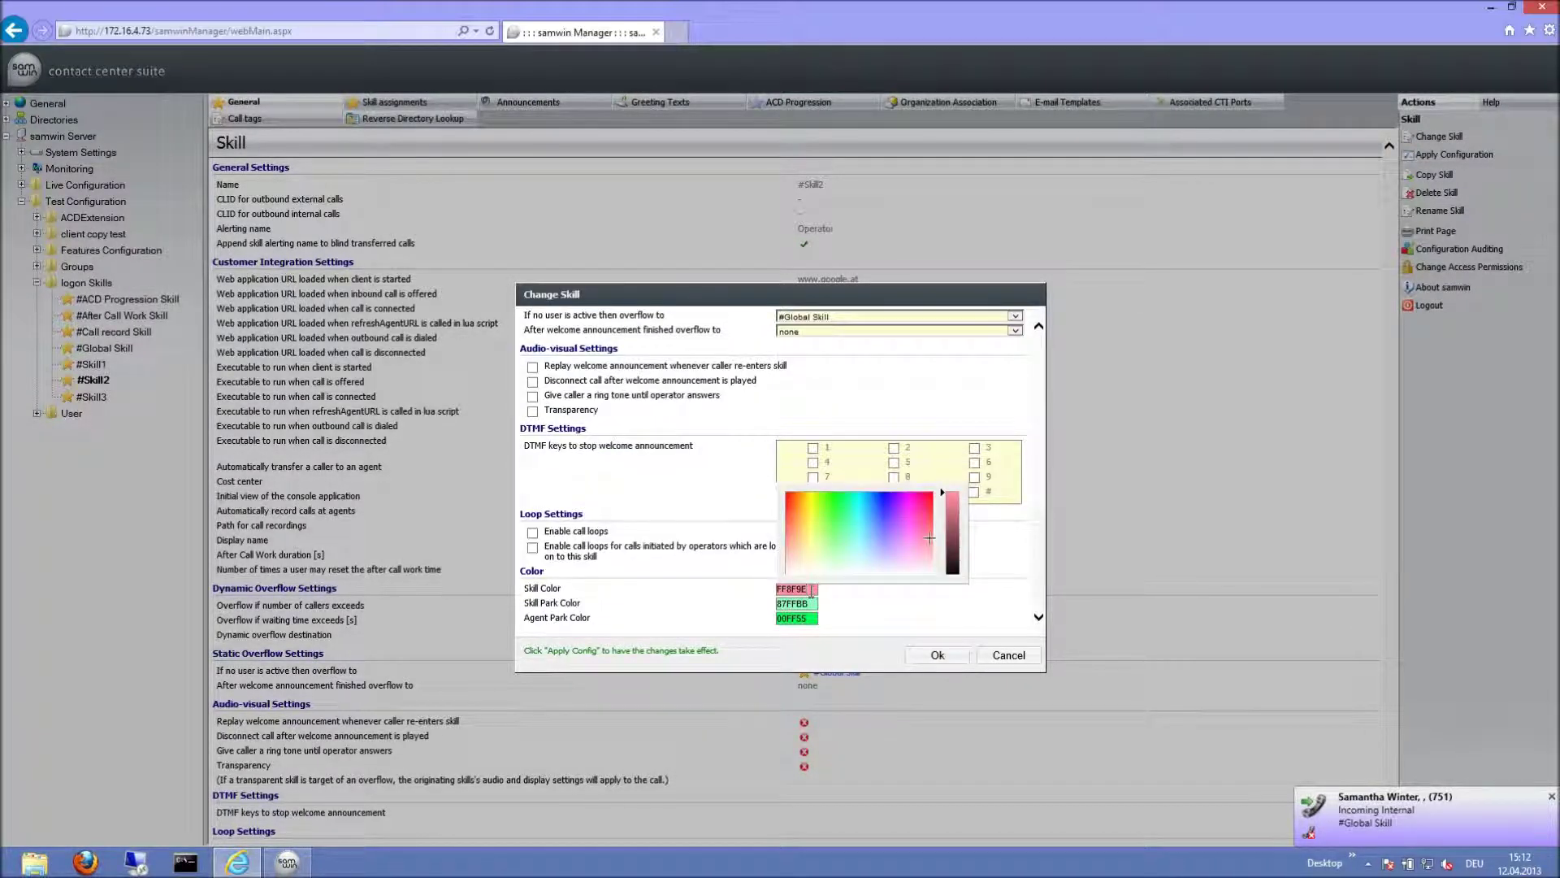
{"action": "left_click", "coordinate": [864, 519]}
{"action": "left_click_drag", "start_coordinate": [959, 530], "coordinate": [956, 520]}
{"action": "type", "text": "f0f0f0f0"}
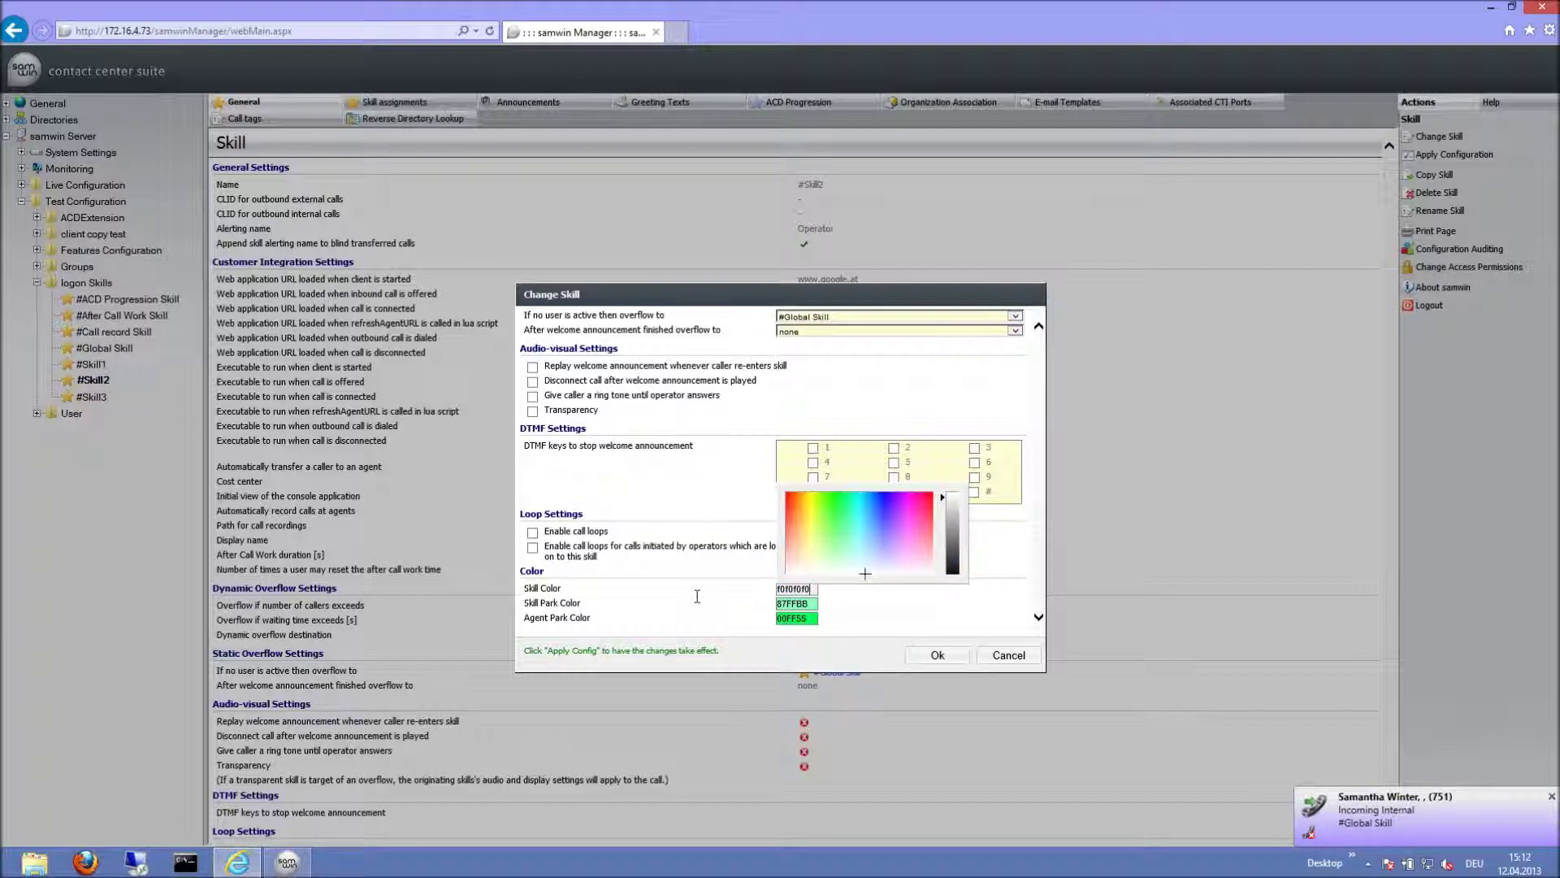
{"action": "left_click", "coordinate": [1003, 656]}
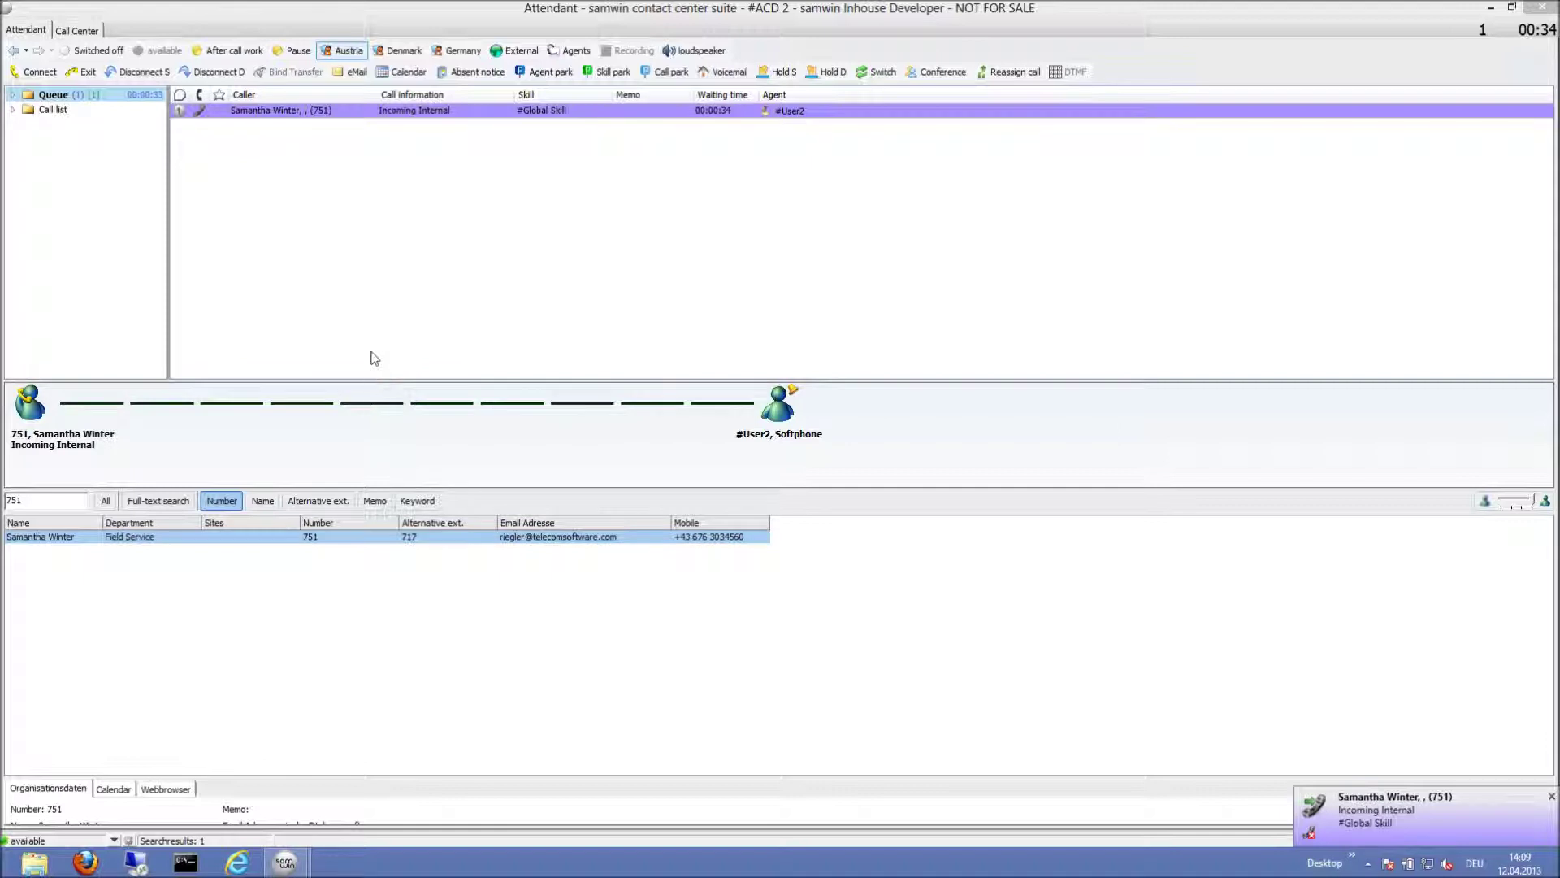
- Connect the queued internal call from 751
{"action": "left_click", "coordinate": [46, 73]}
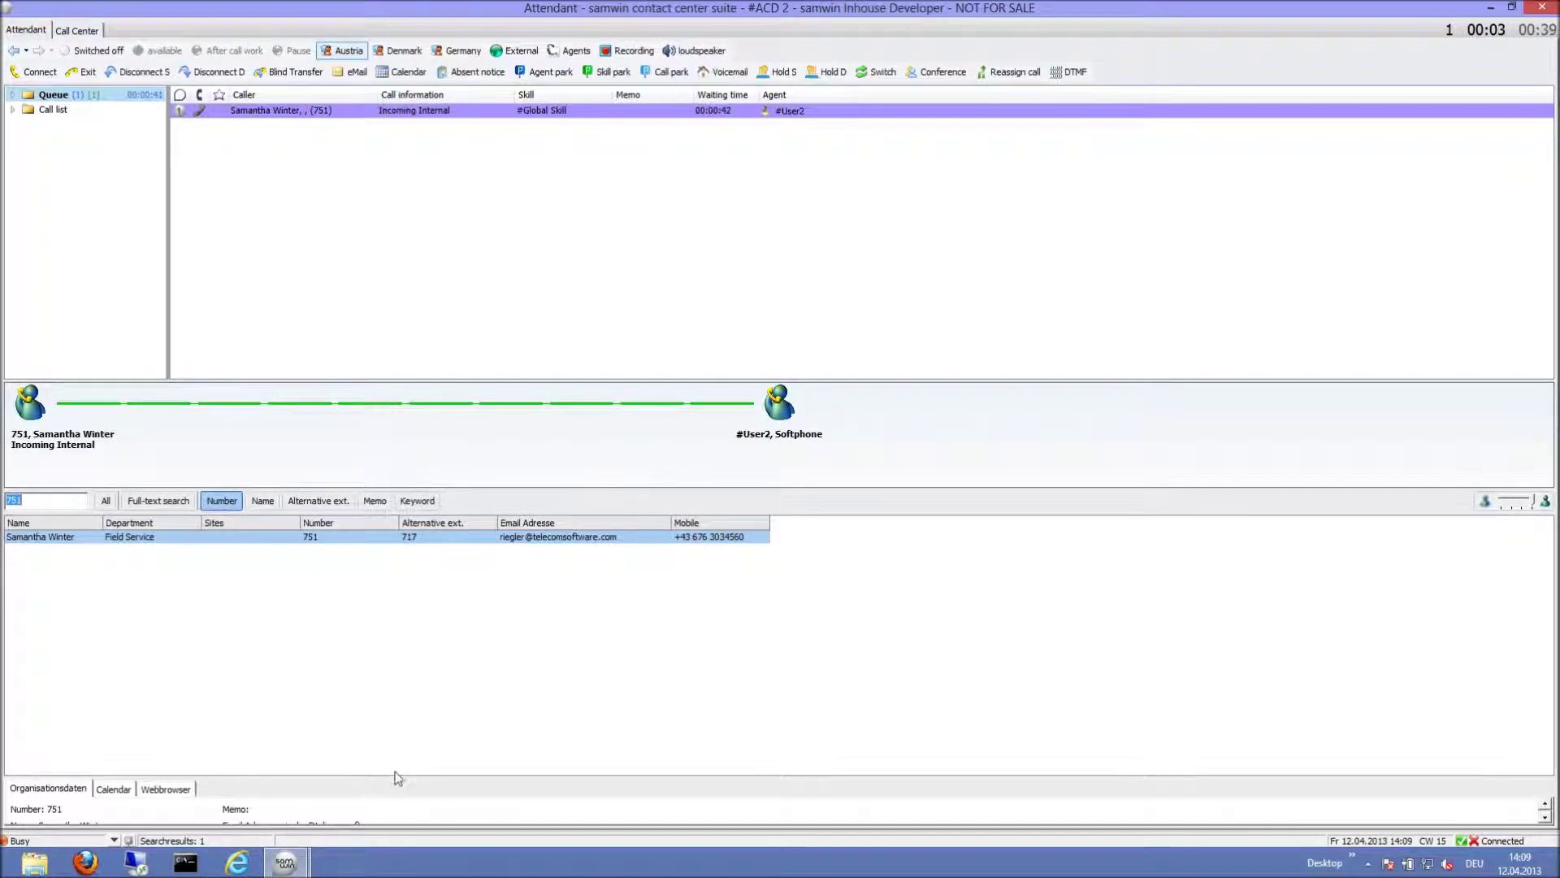
- Bring #User2's Agent Configuration window back to the front from the taskbar preview
{"action": "mouse_move", "coordinate": [289, 857]}
{"action": "left_click", "coordinate": [341, 782]}
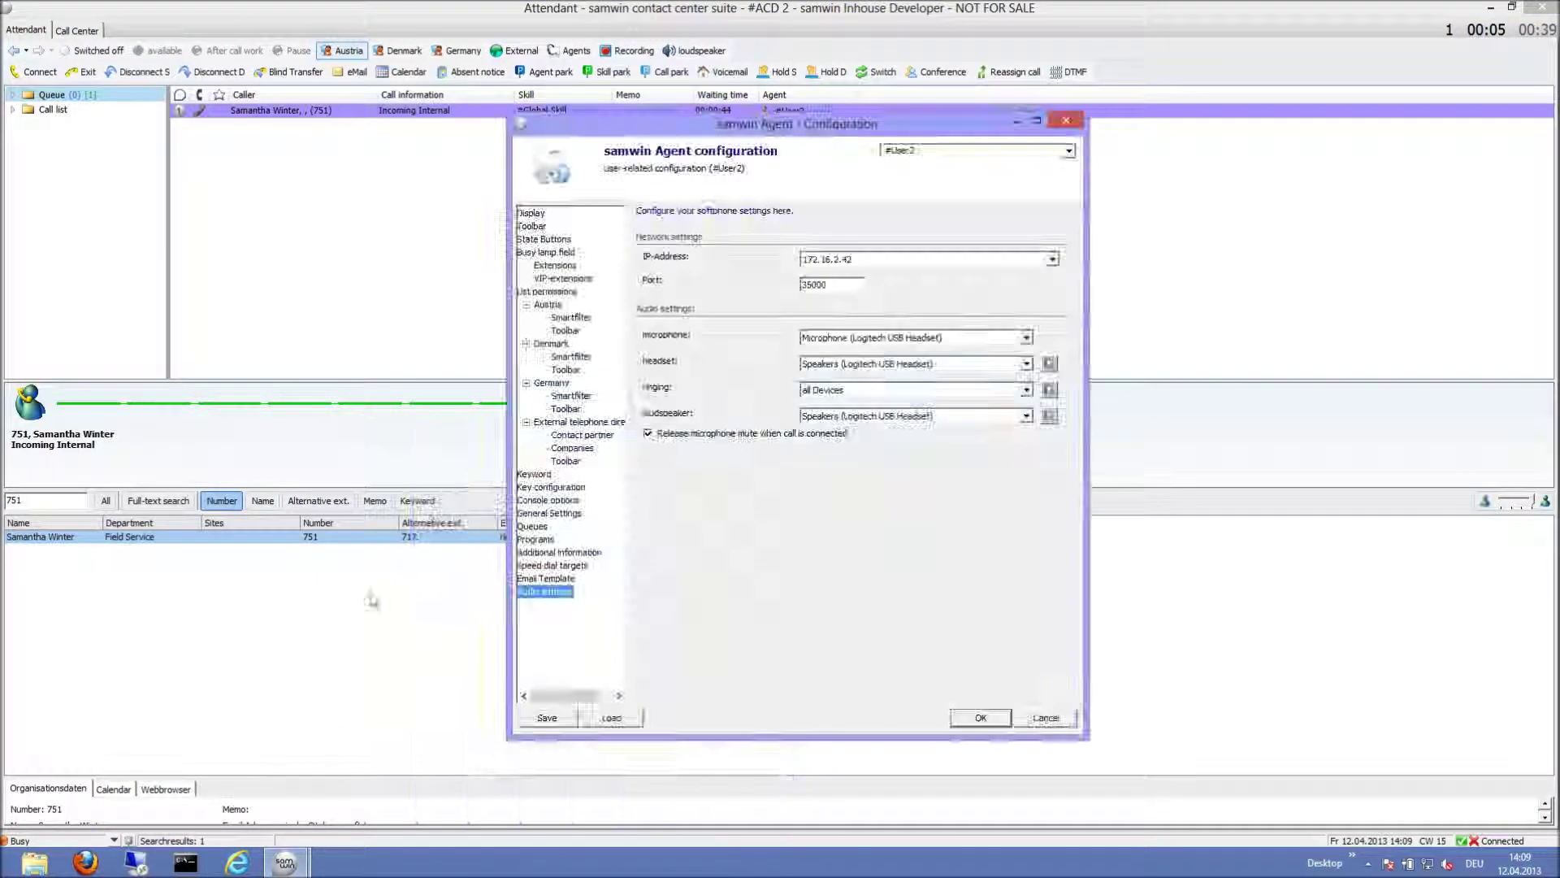